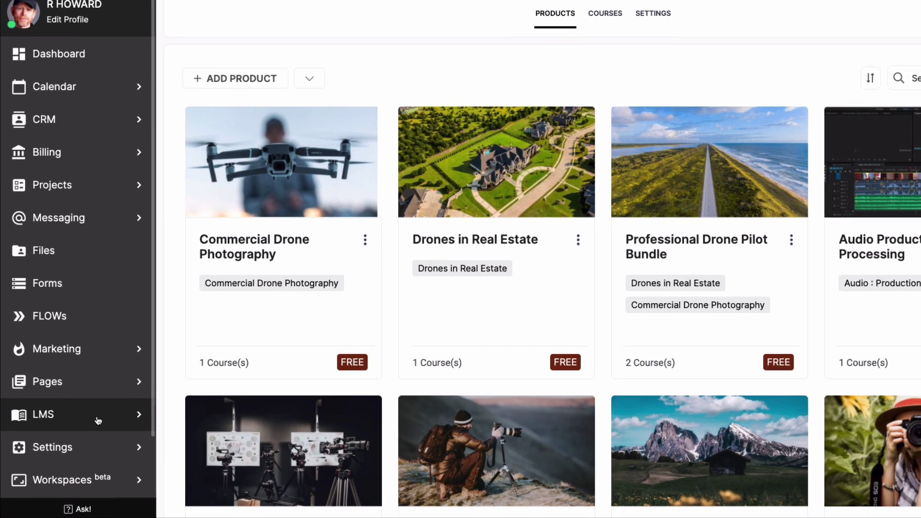
{"action": "left_click", "coordinate": [98, 420]}
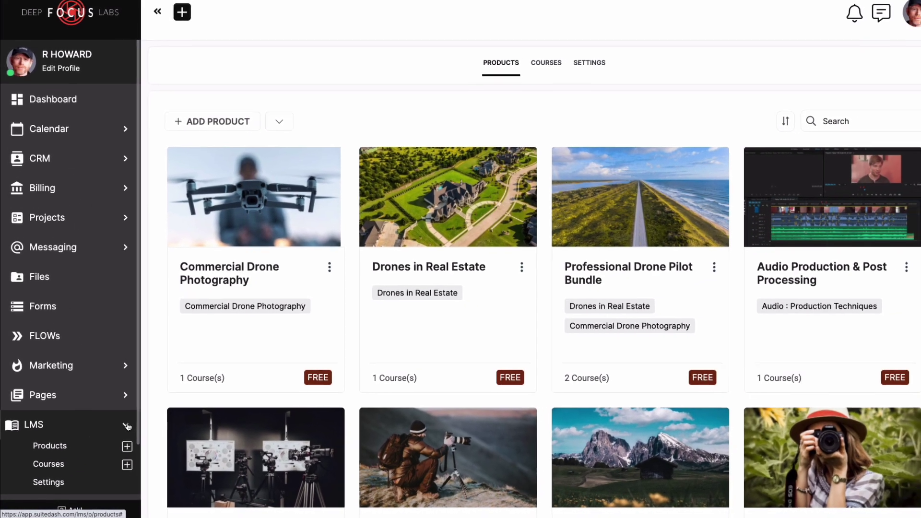
{"action": "left_click", "coordinate": [127, 426]}
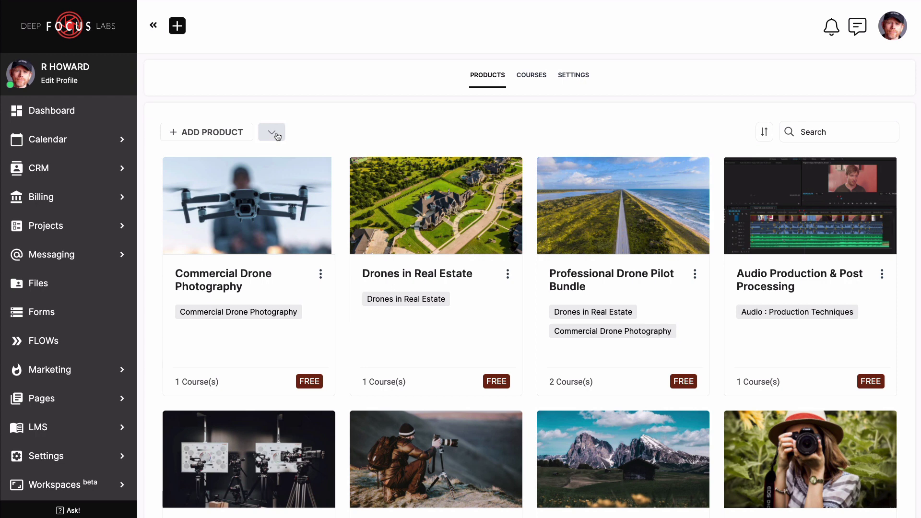
{"action": "left_click", "coordinate": [272, 132]}
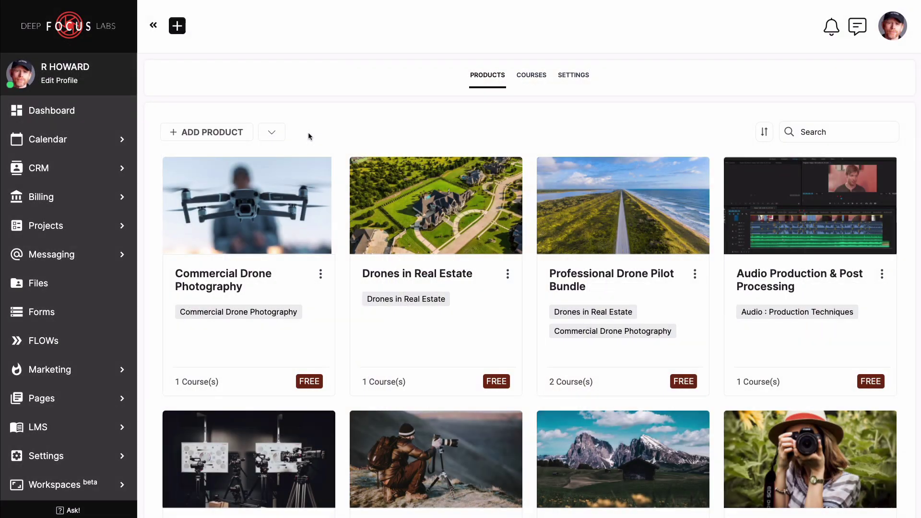
Add a new product as a brand-new course and review the Fishing Videography Gear course details.
{"action": "left_click", "coordinate": [228, 139]}
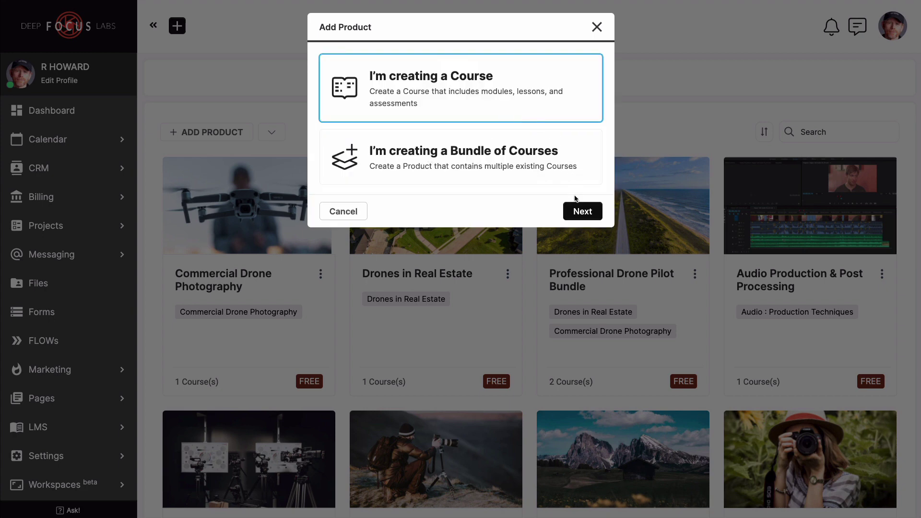
{"action": "left_click", "coordinate": [576, 211]}
{"action": "left_click", "coordinate": [577, 211]}
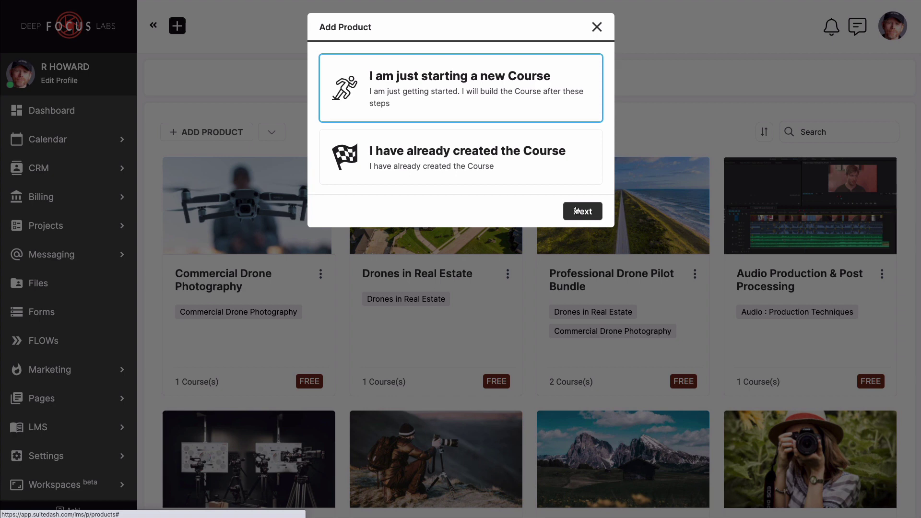
{"action": "left_click", "coordinate": [576, 210]}
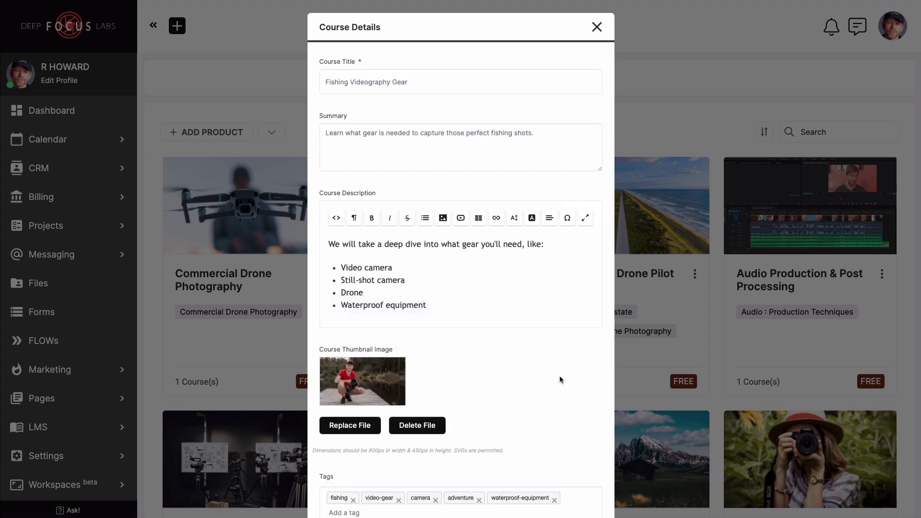
{"action": "scroll", "coordinate": [560, 375], "scroll_direction": "down", "scroll_amount": 2}
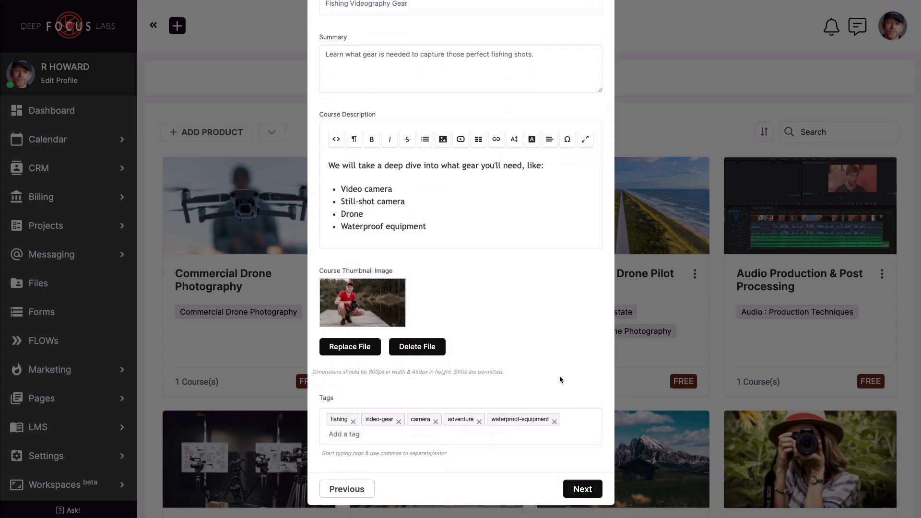
Enter the Fishing Videography title, summary and gear, timing and angles description, then view the available categories.
{"action": "left_click", "coordinate": [579, 487]}
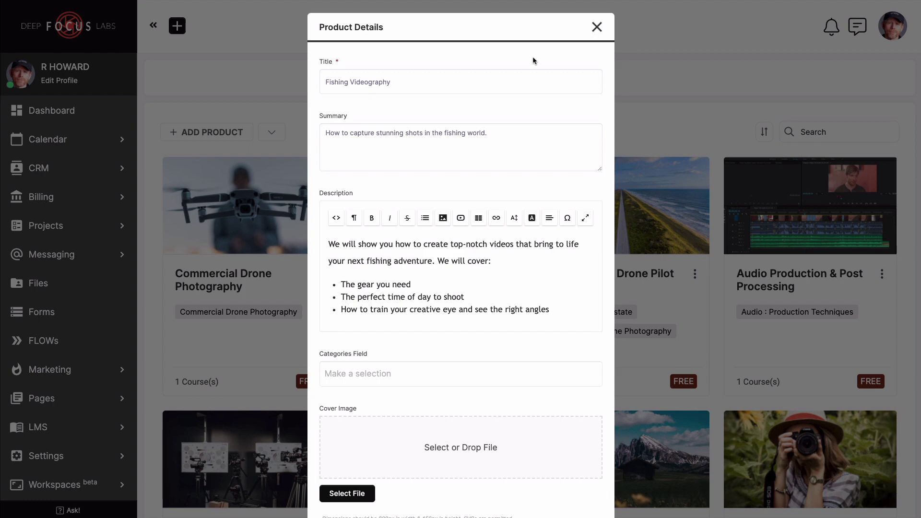
{"action": "scroll", "coordinate": [533, 61], "scroll_direction": "down", "scroll_amount": 3}
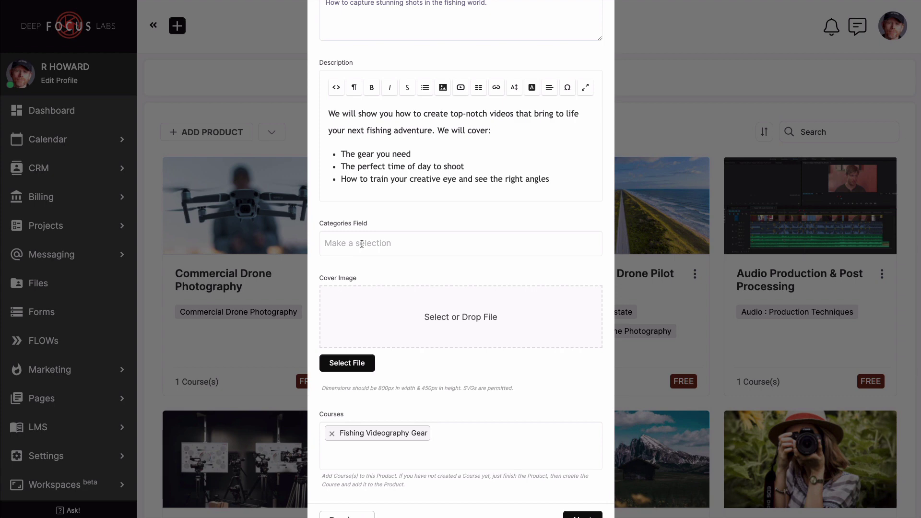
{"action": "left_click", "coordinate": [362, 244]}
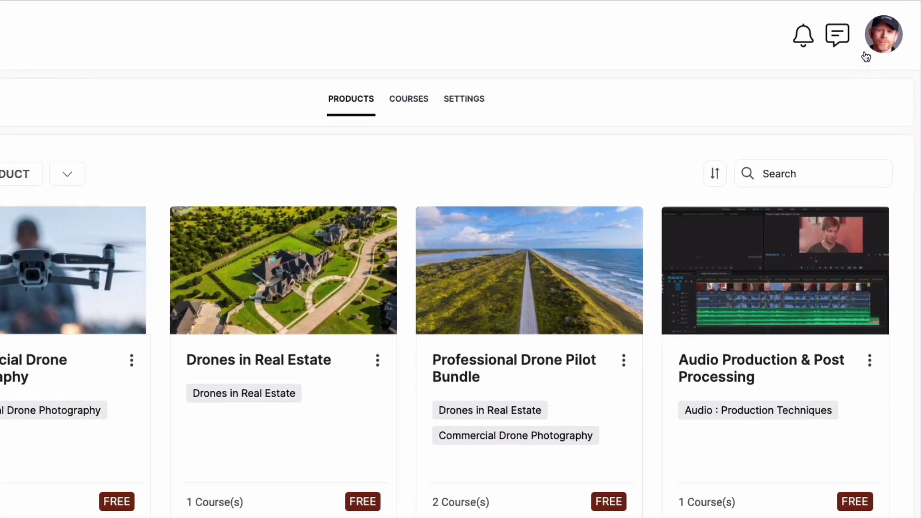
Create a Videography LMS product category and move it above General.
{"action": "left_click", "coordinate": [887, 36]}
{"action": "left_click", "coordinate": [808, 195]}
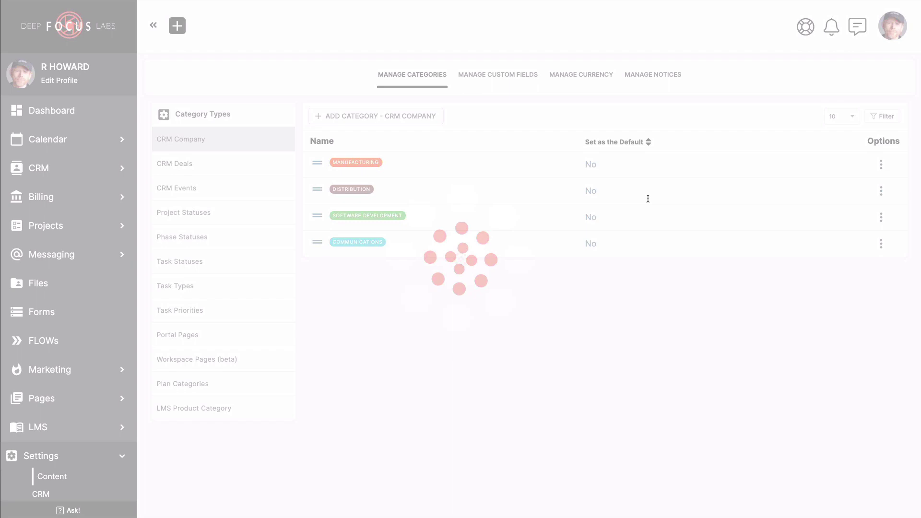
{"action": "left_click", "coordinate": [217, 407]}
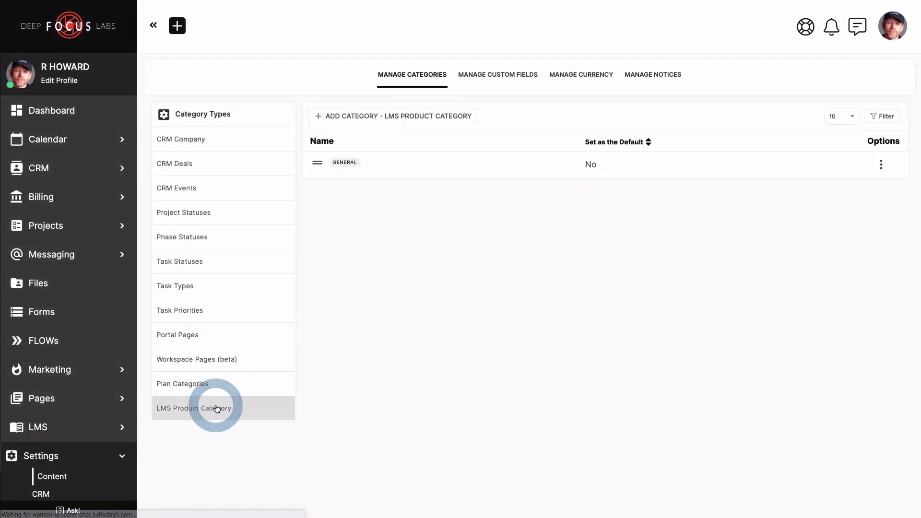
{"action": "left_click", "coordinate": [427, 116]}
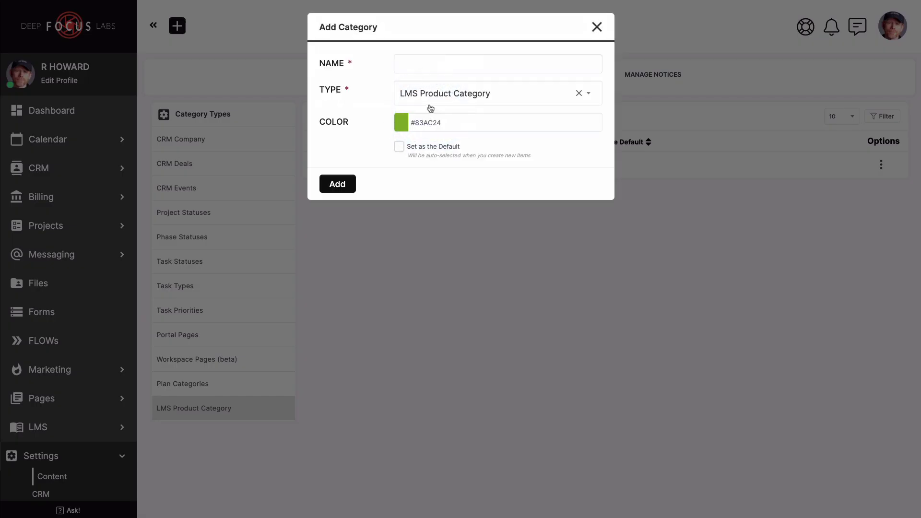
{"action": "left_click", "coordinate": [431, 68]}
{"action": "type", "text": "Videography"}
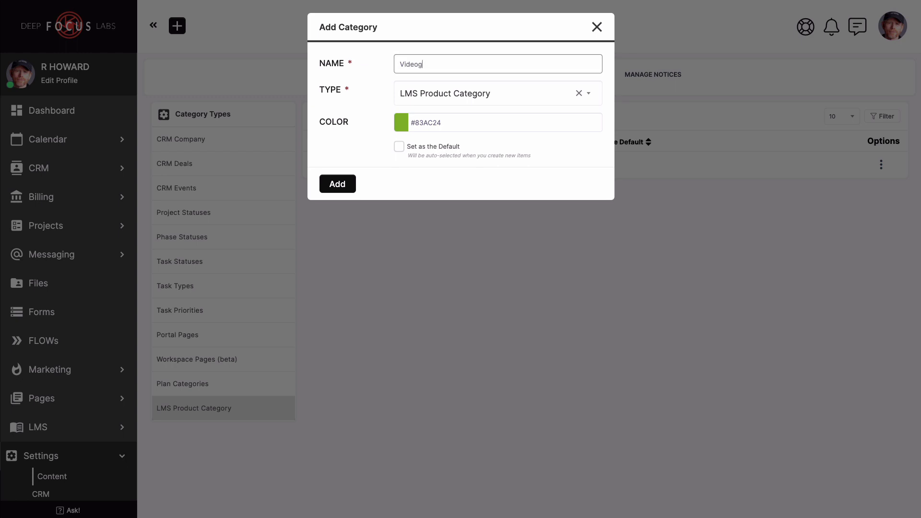
{"action": "left_click", "coordinate": [347, 185]}
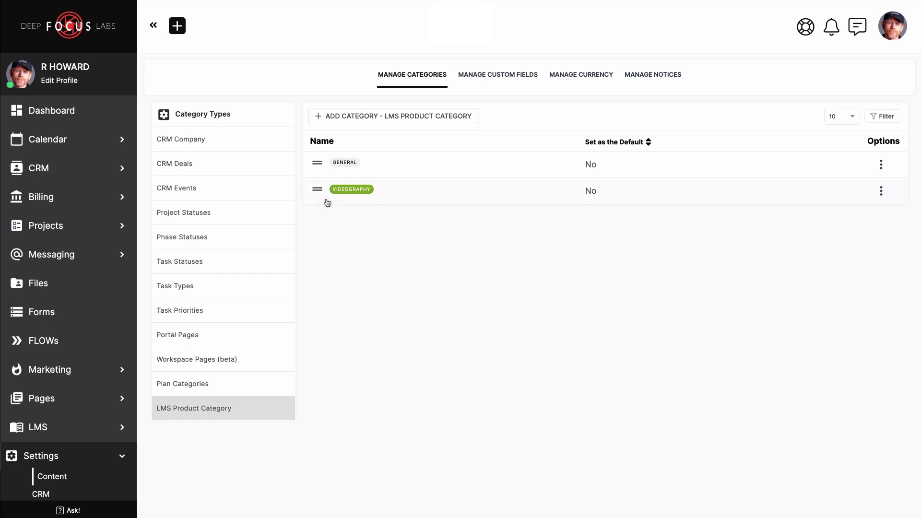
{"action": "left_click_drag", "start_coordinate": [319, 190], "coordinate": [323, 159]}
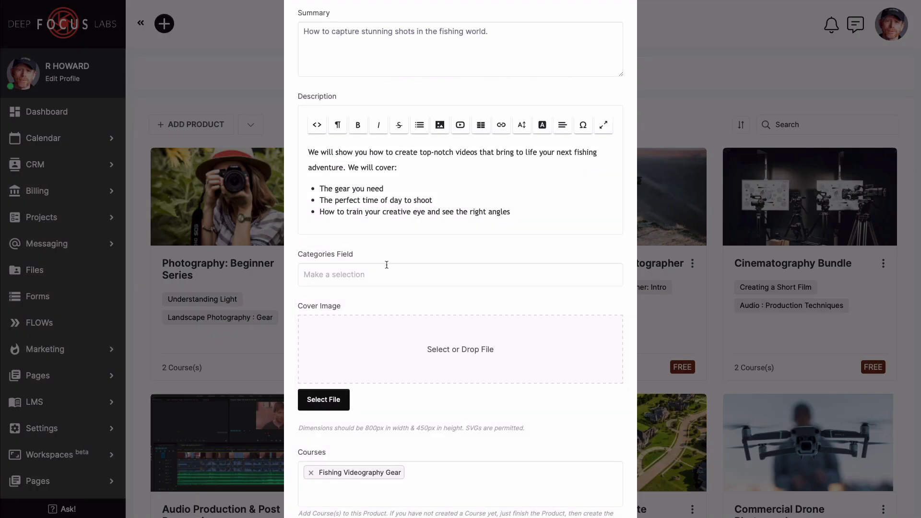
Assign the Videography category to the Fishing Videography product and finish creating it.
{"action": "left_click", "coordinate": [380, 272]}
{"action": "left_click", "coordinate": [375, 297]}
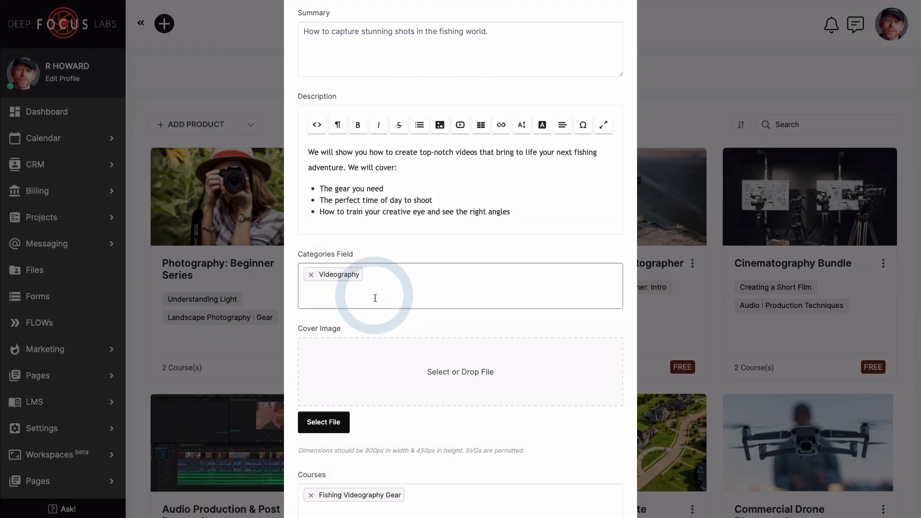
{"action": "scroll", "coordinate": [397, 349], "scroll_direction": "down", "scroll_amount": 2}
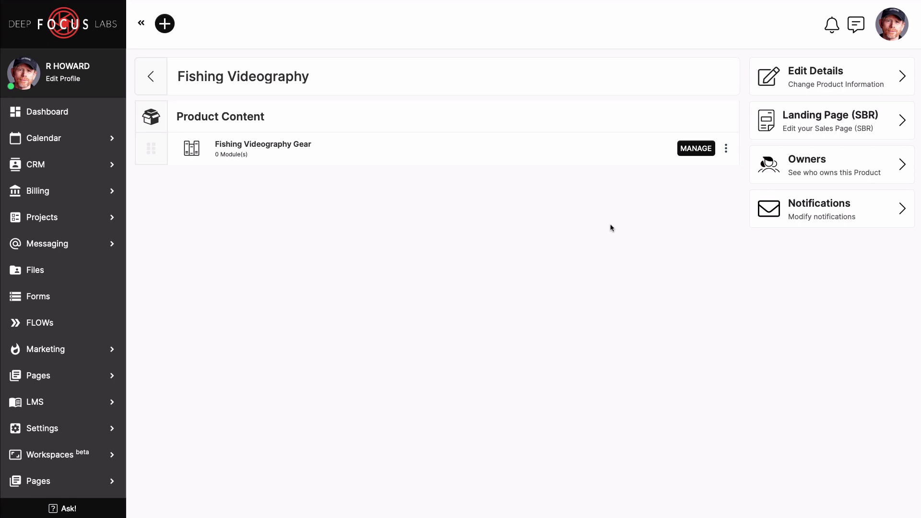
Create a Video Camera module in Fishing Videography Gear with the pasted camera-choice description.
{"action": "left_click", "coordinate": [697, 148]}
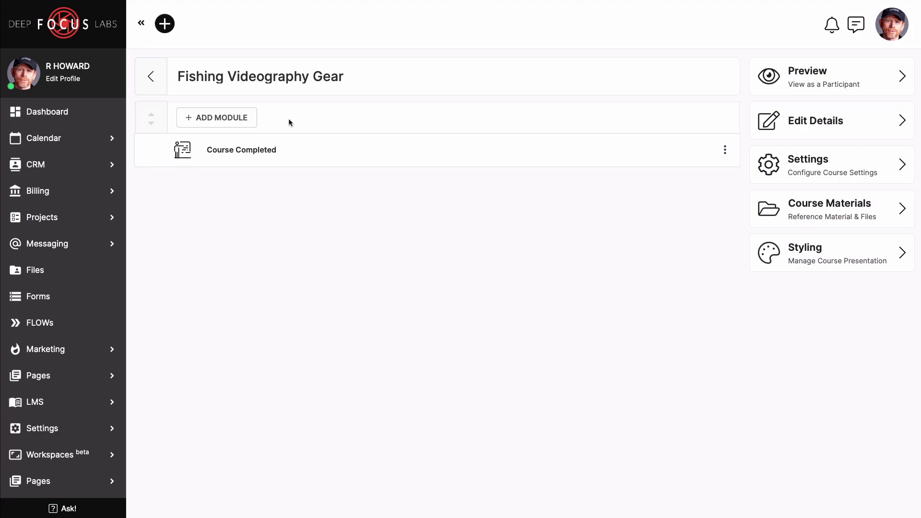
{"action": "left_click", "coordinate": [234, 120]}
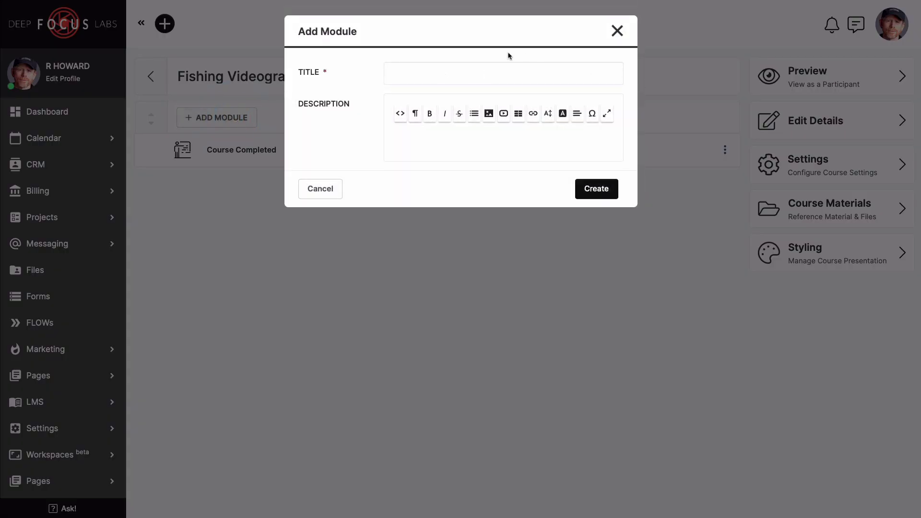
{"action": "left_click", "coordinate": [463, 74]}
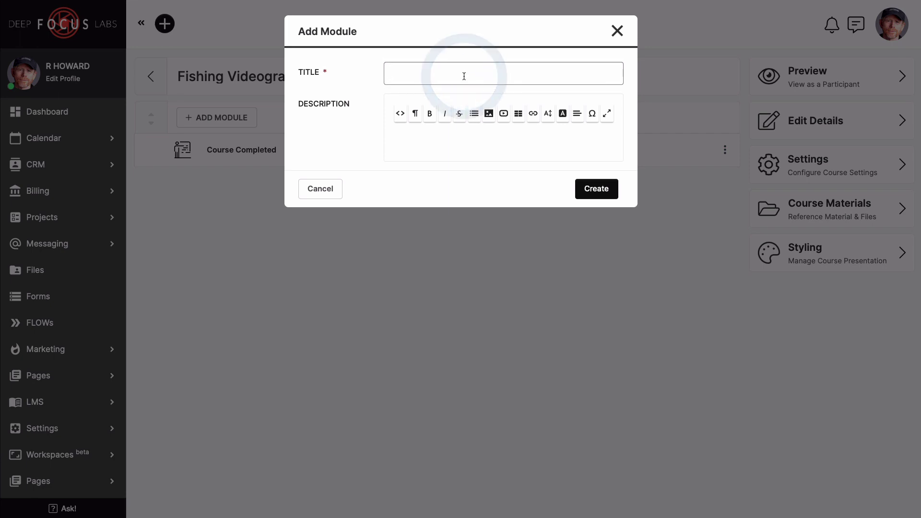
{"action": "type", "text": "Video Camera"}
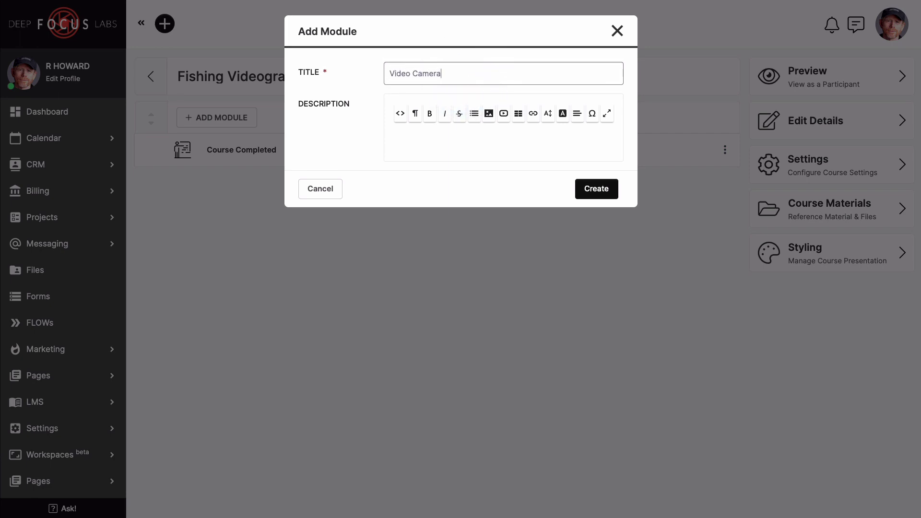
{"action": "left_click", "coordinate": [395, 141]}
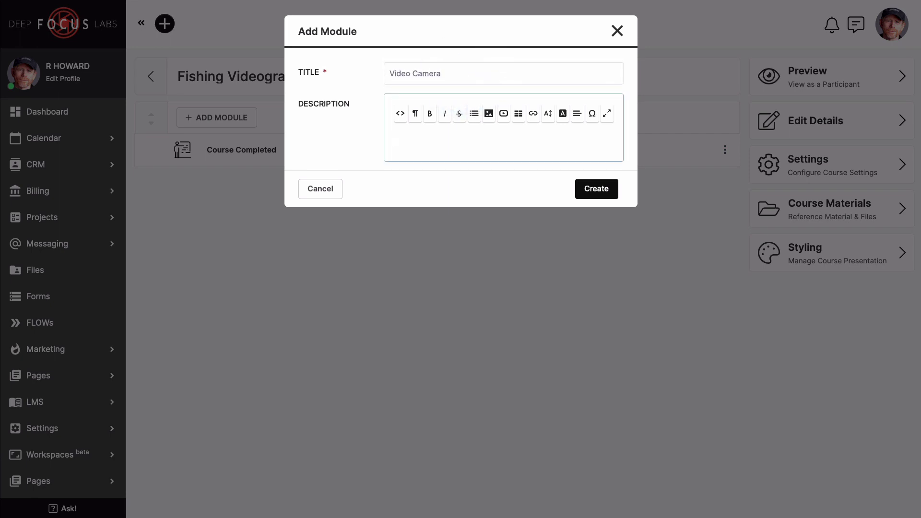
{"action": "type", "text": "Learning which type of camera to use for different kinds of shots."}
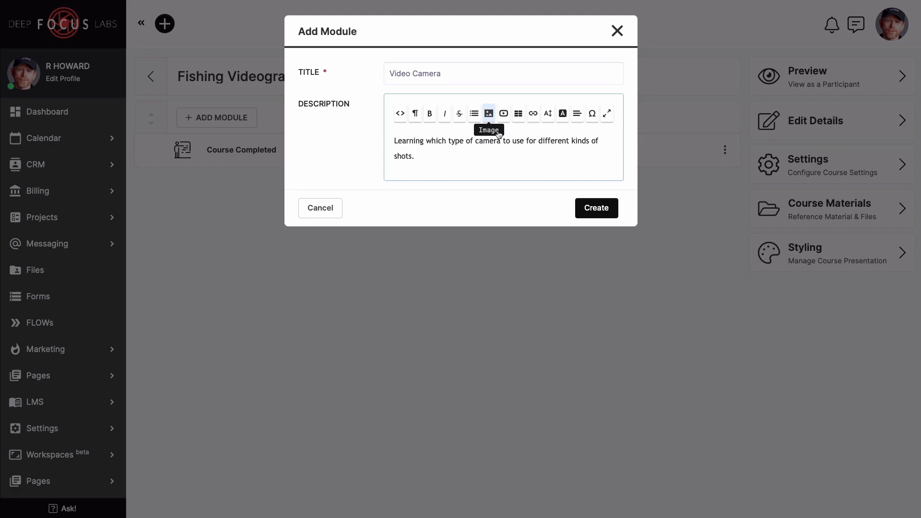
{"action": "left_click", "coordinate": [592, 212]}
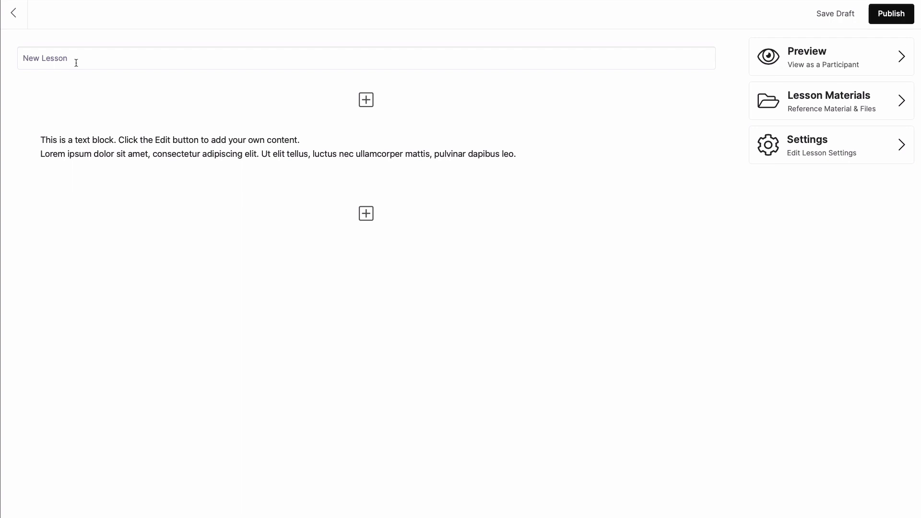
Title the lesson 'Which camera should I use?' and clear the text block's placeholder text.
{"action": "left_click_drag", "start_coordinate": [75, 63], "coordinate": [16, 58]}
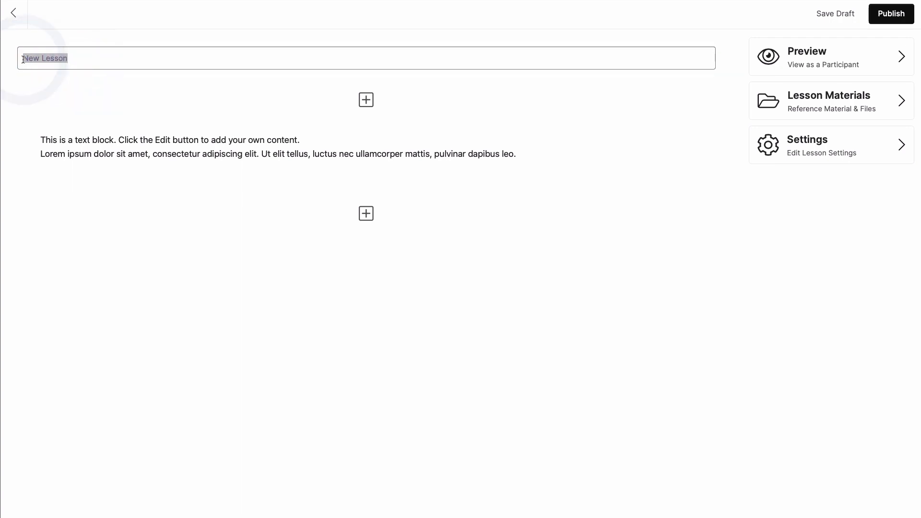
{"action": "type", "text": "Which ca"}
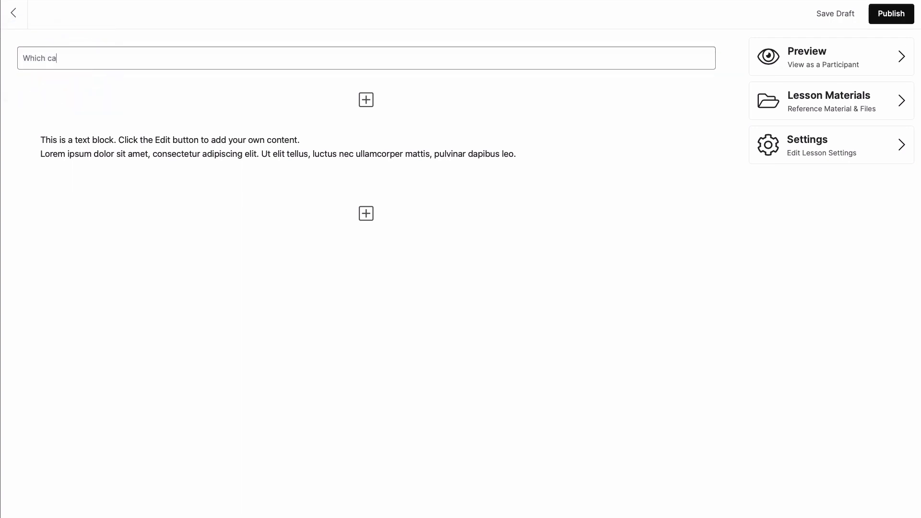
{"action": "type", "text": "mera should I use?"}
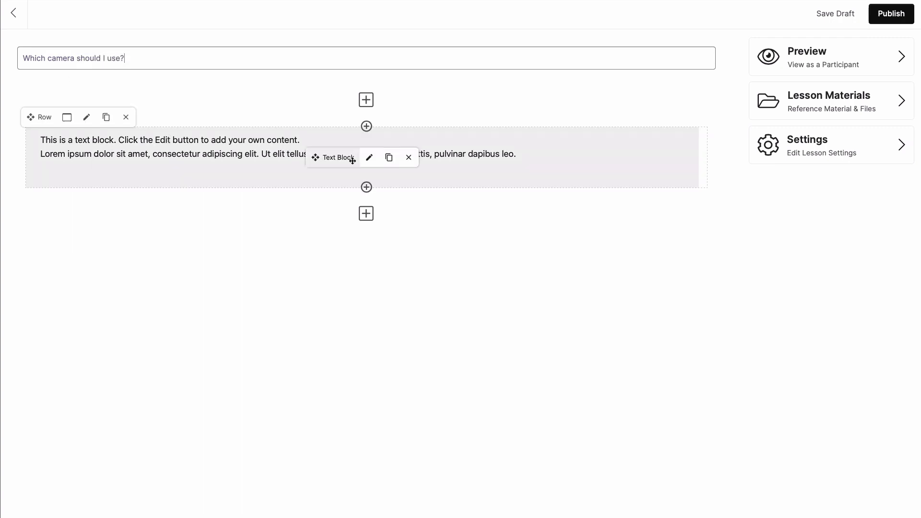
{"action": "left_click", "coordinate": [370, 158]}
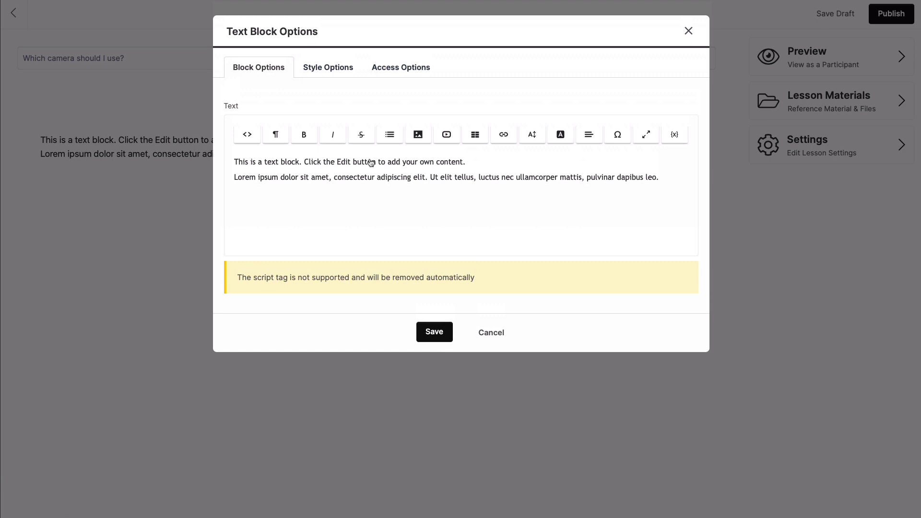
{"action": "left_click", "coordinate": [650, 178]}
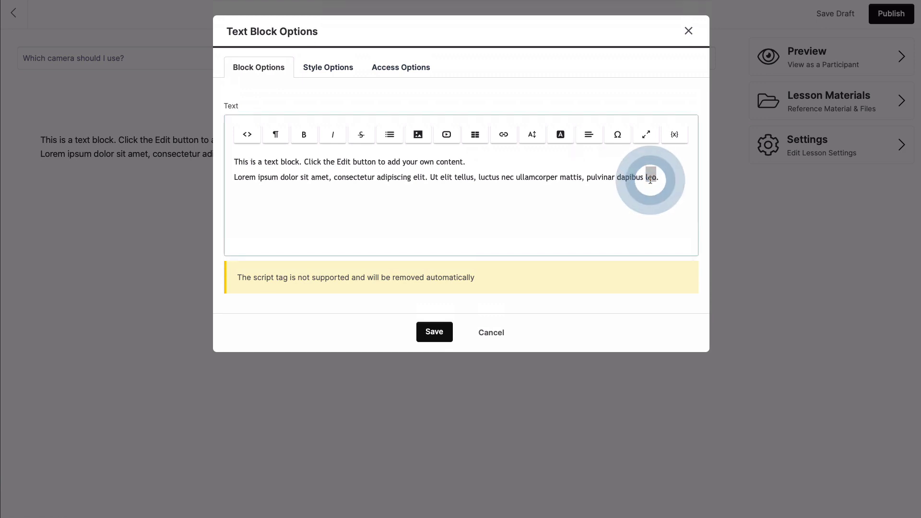
{"action": "key", "text": "ctrl+a"}
{"action": "key", "text": "BackSpace"}
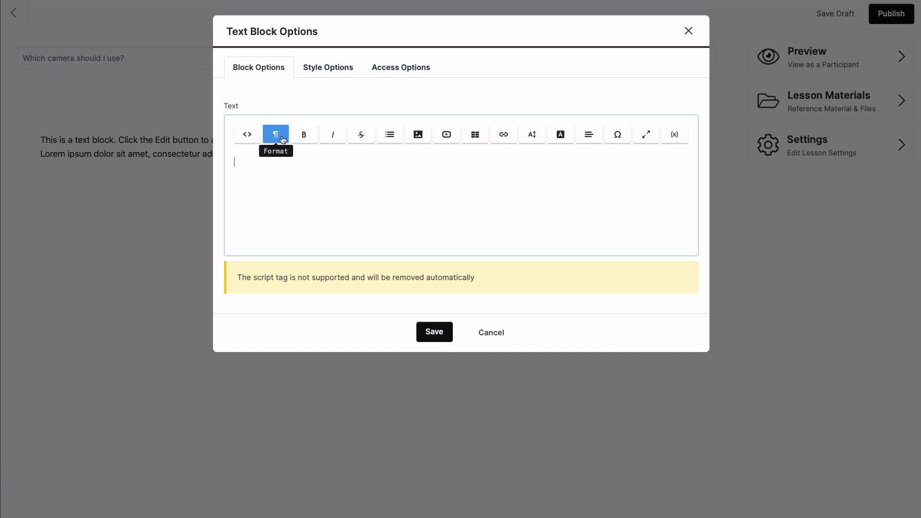
Paste the 4 Cameras You Need to Know About article into the text block and save.
{"action": "left_click", "coordinate": [283, 139]}
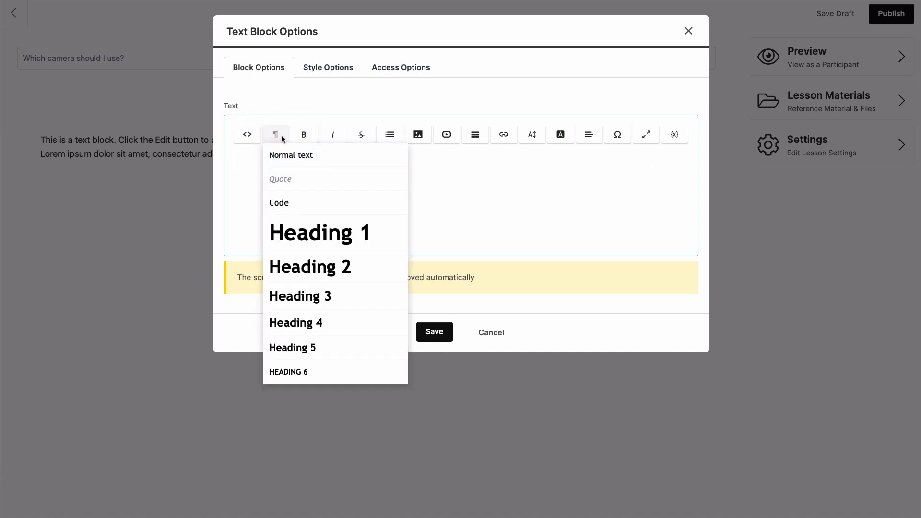
{"action": "left_click", "coordinate": [283, 138]}
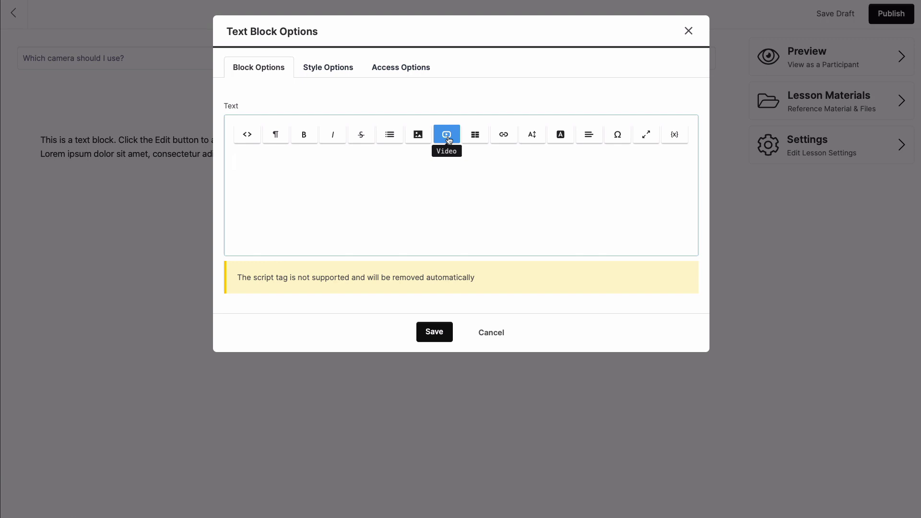
{"action": "key", "text": "ctrl+v"}
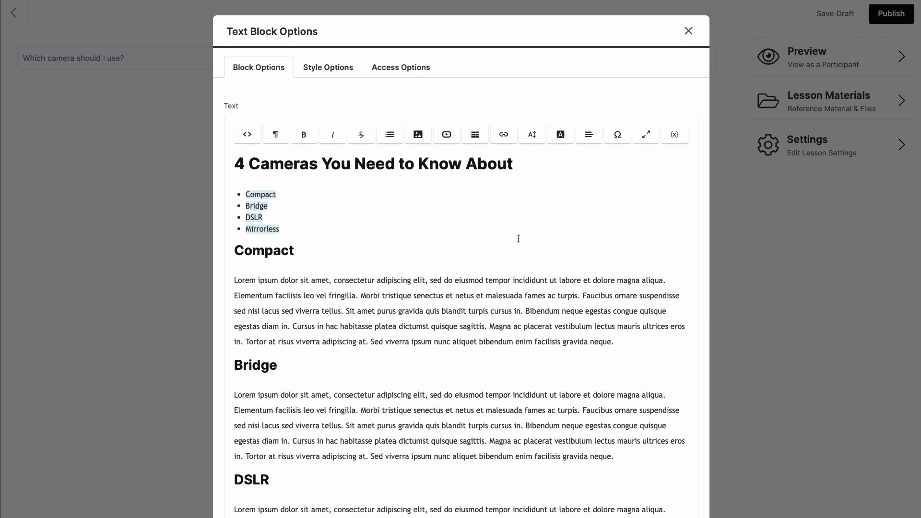
{"action": "scroll", "coordinate": [516, 240], "scroll_direction": "down", "scroll_amount": 4}
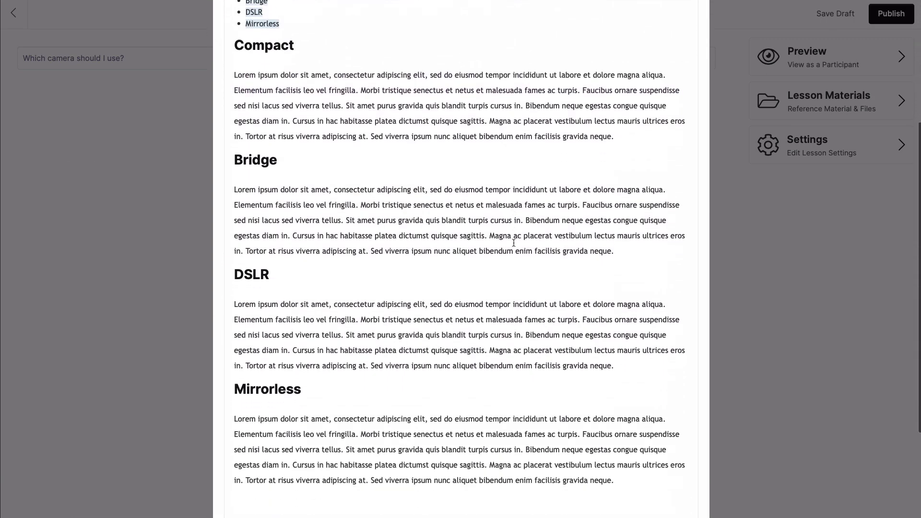
{"action": "scroll", "coordinate": [513, 243], "scroll_direction": "down", "scroll_amount": 4}
{"action": "left_click", "coordinate": [431, 482]}
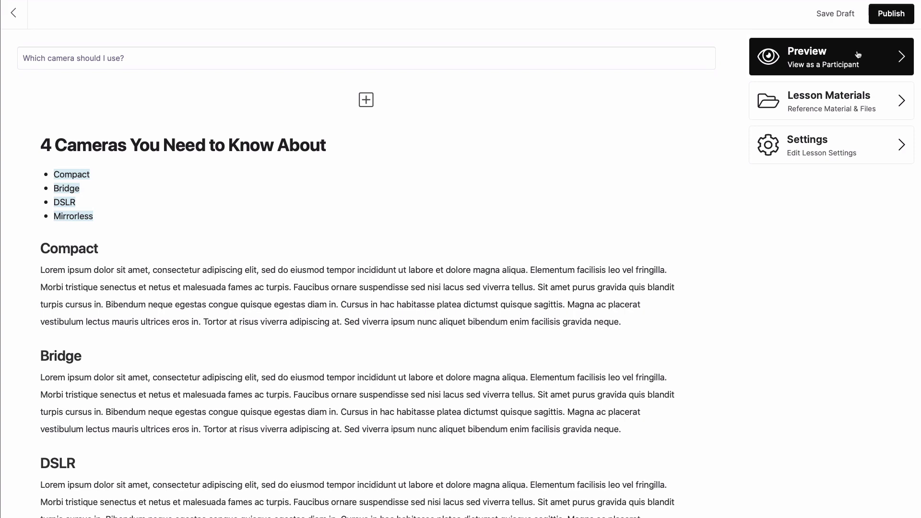
Upload In-Depth Read on Video Cameras.pdf to the lesson materials.
{"action": "left_click", "coordinate": [876, 99]}
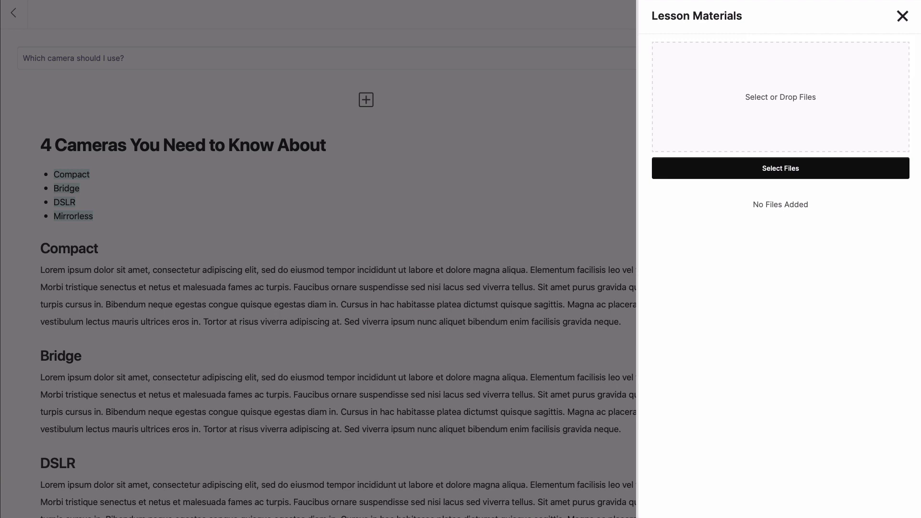
{"action": "left_click_drag", "start_coordinate": [288, 4], "coordinate": [773, 99]}
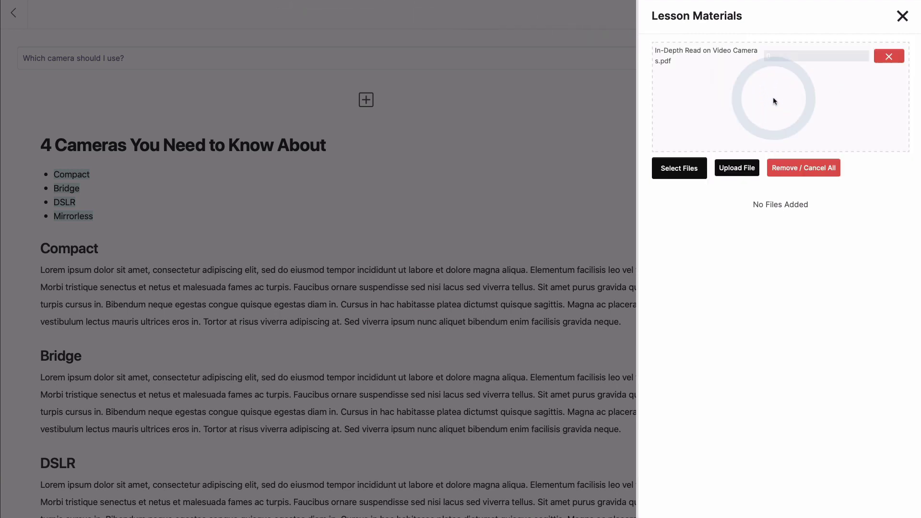
{"action": "left_click", "coordinate": [731, 172]}
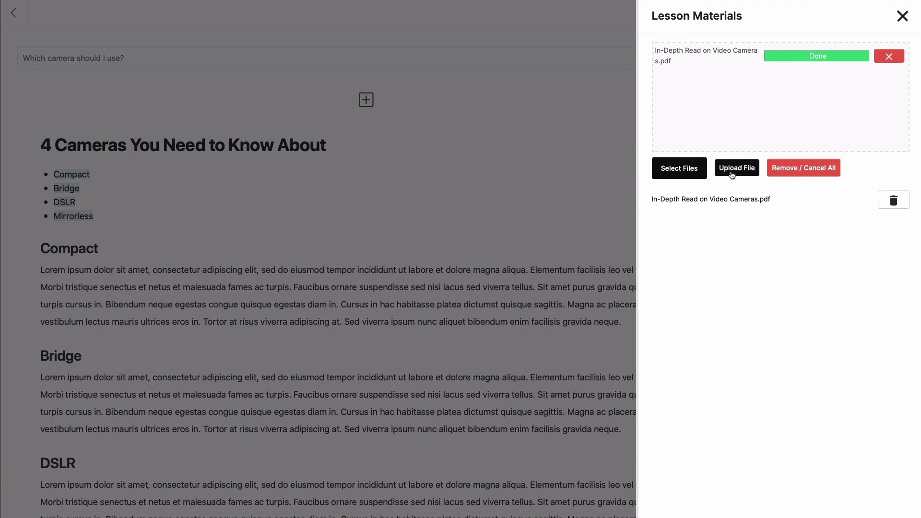
Save the 'Which camera should I use?' lesson as a draft and return to the Fishing Videography Gear outline.
{"action": "left_click", "coordinate": [901, 18]}
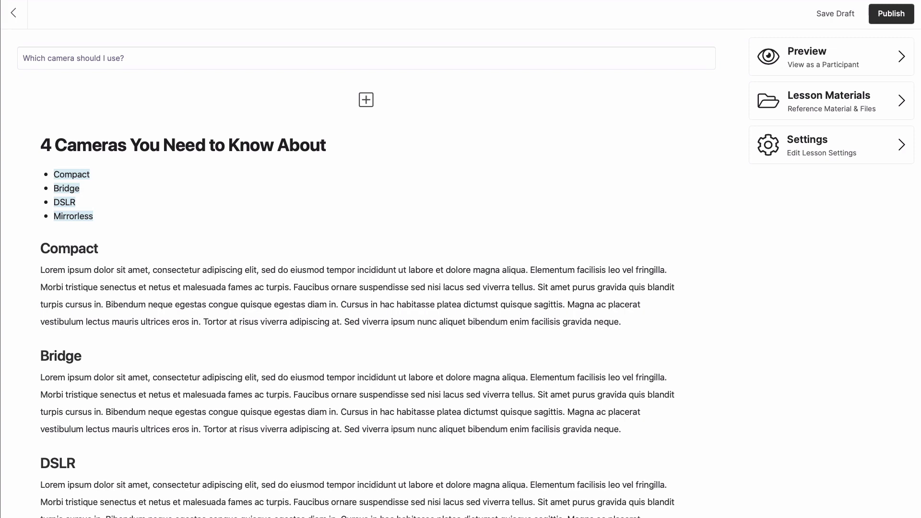
{"action": "left_click", "coordinate": [841, 19]}
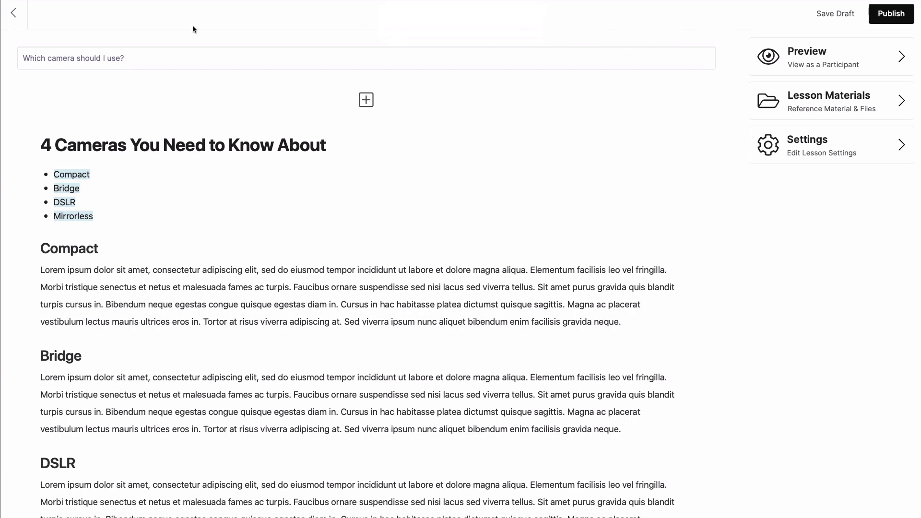
{"action": "left_click", "coordinate": [16, 19]}
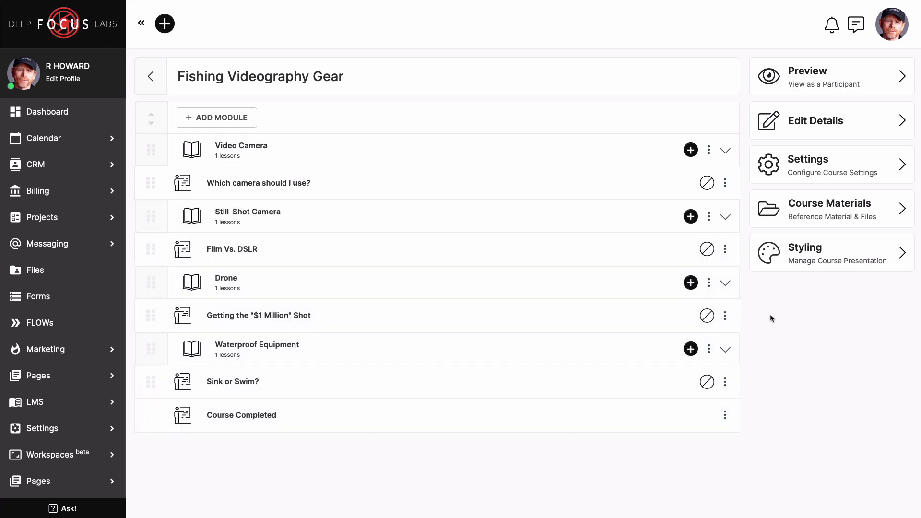
{"action": "left_click", "coordinate": [724, 415]}
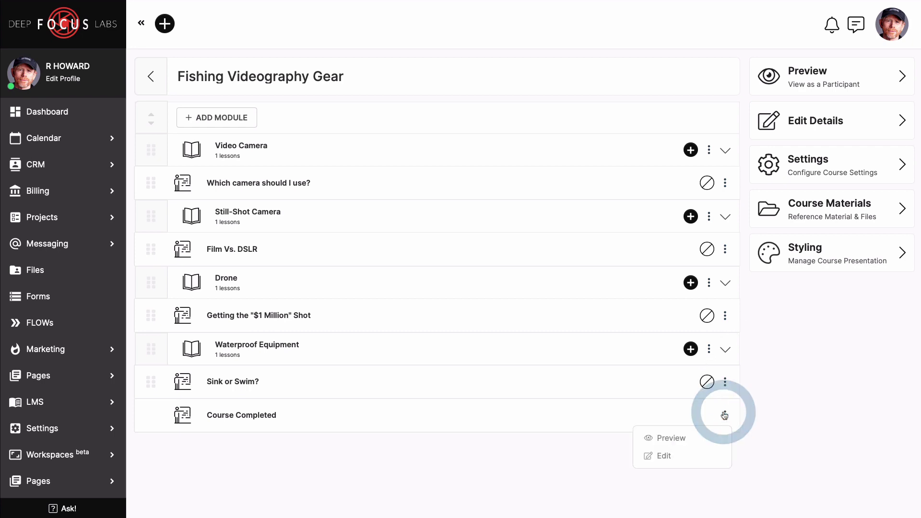
{"action": "left_click", "coordinate": [678, 456]}
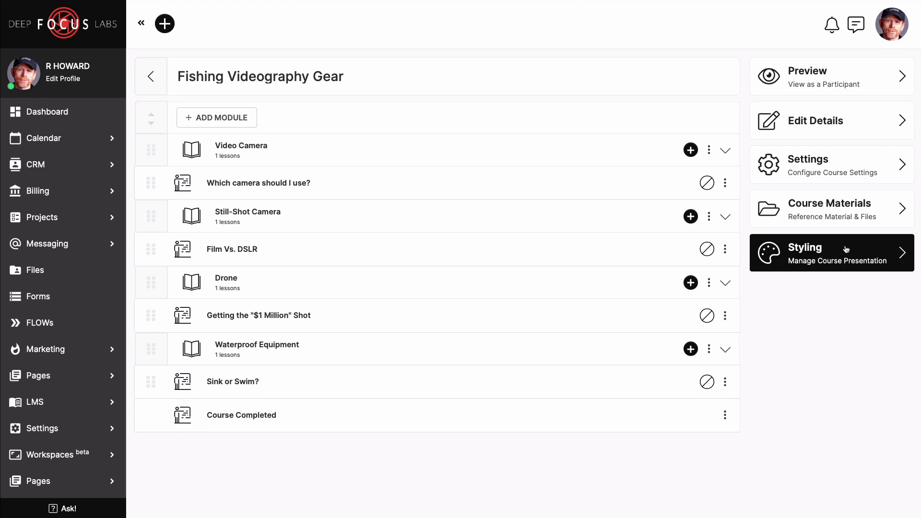
Set the course navigation option to Linear Navigation in course Settings and save.
{"action": "left_click", "coordinate": [853, 164]}
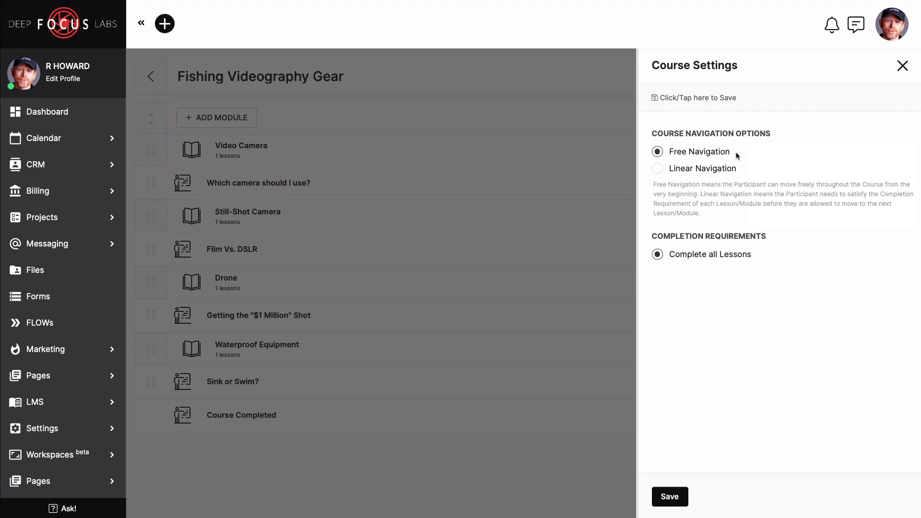
{"action": "left_click", "coordinate": [658, 168]}
{"action": "left_click", "coordinate": [670, 496]}
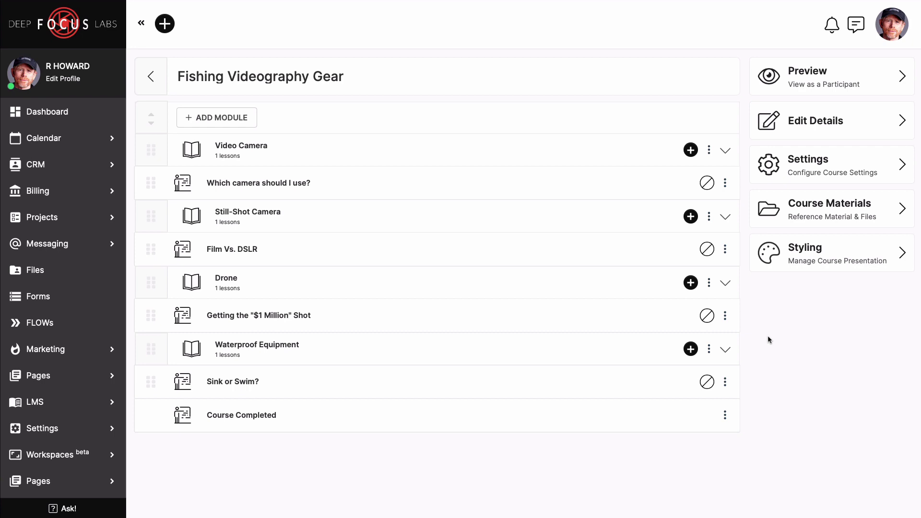
Publish the 'Which camera should I use?' lesson from its editor and return to the course outline.
{"action": "left_click", "coordinate": [725, 183]}
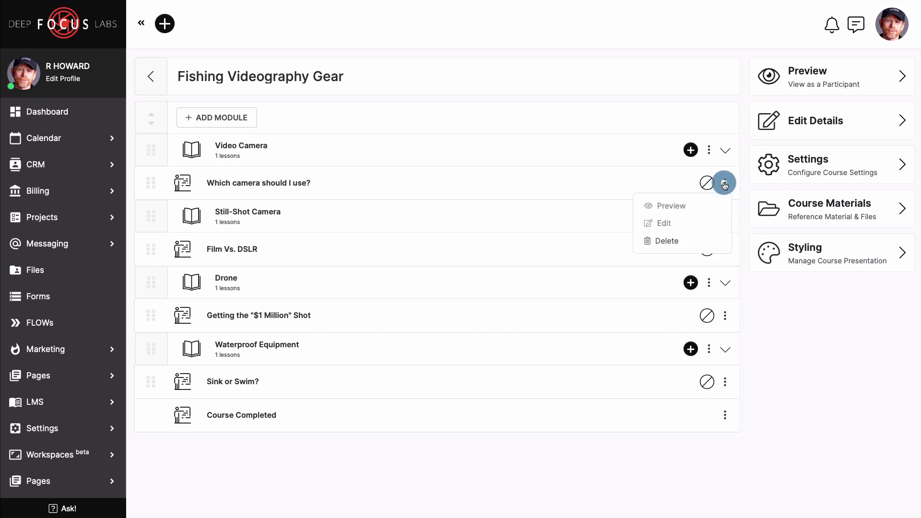
{"action": "left_click", "coordinate": [680, 223]}
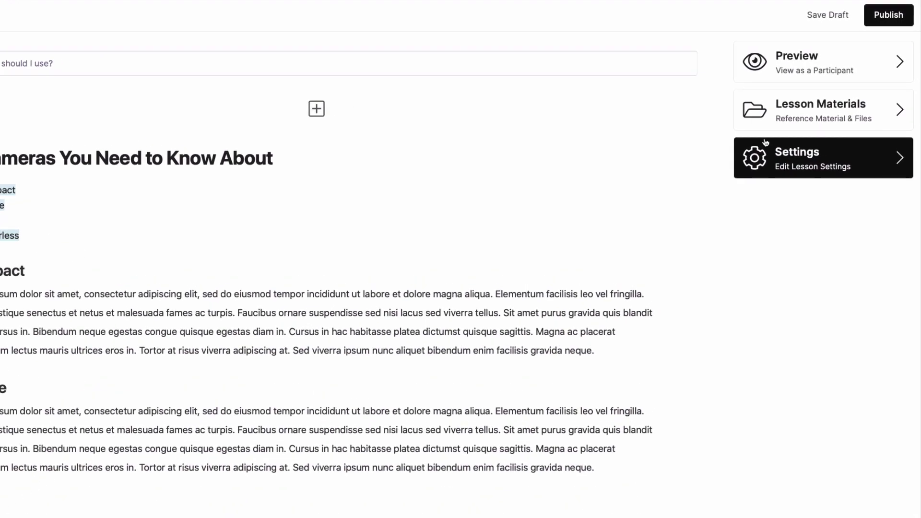
{"action": "left_click", "coordinate": [872, 29]}
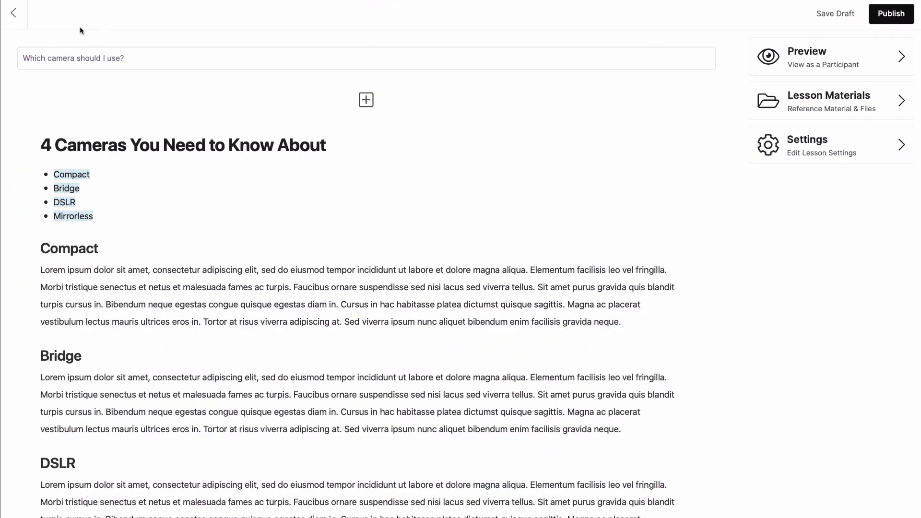
{"action": "left_click", "coordinate": [13, 15]}
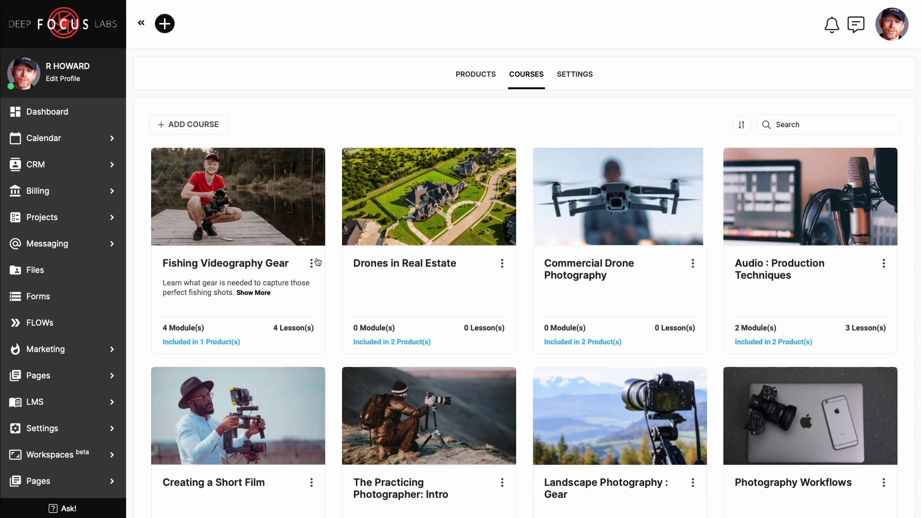
Publish the Fishing Videography Gear course from its card menu and confirm with OK.
{"action": "left_click", "coordinate": [311, 263]}
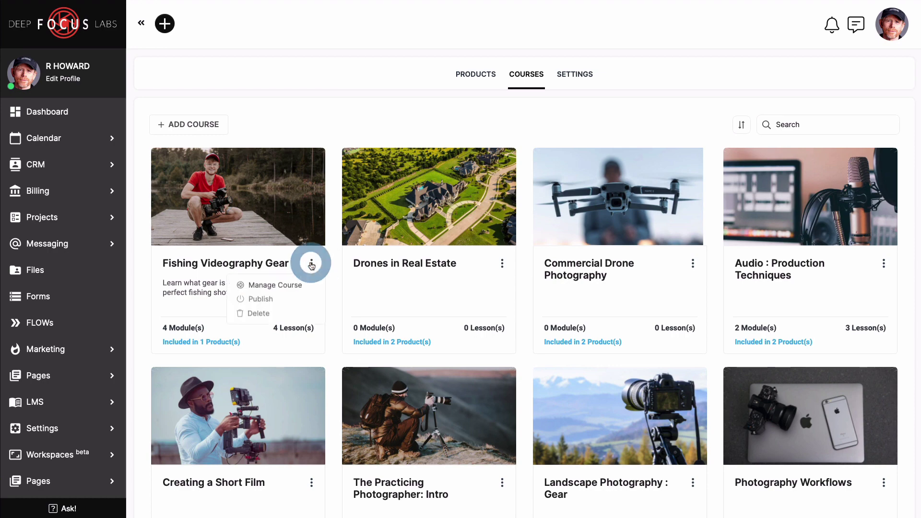
{"action": "left_click", "coordinate": [281, 299]}
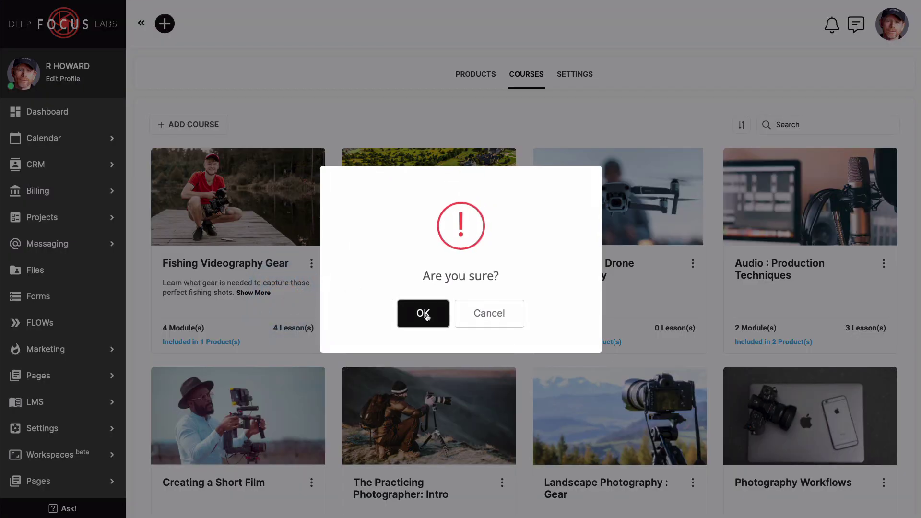
{"action": "left_click", "coordinate": [424, 315]}
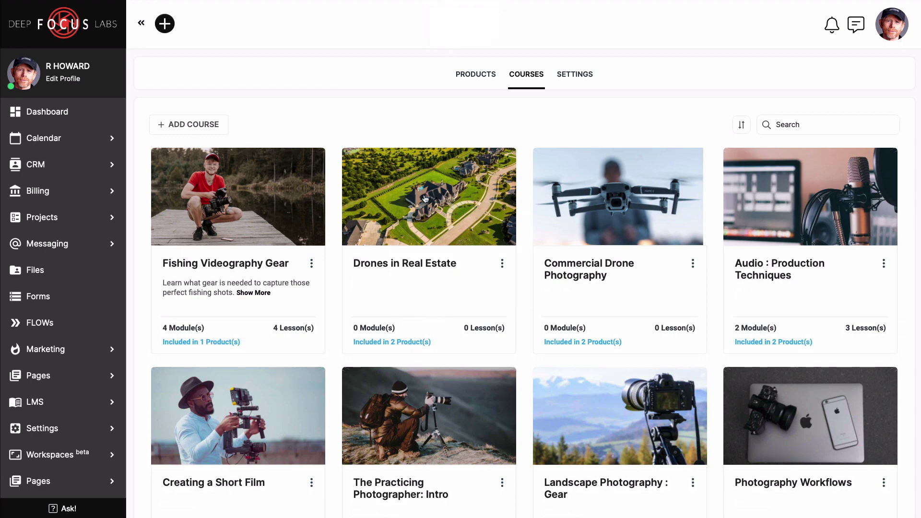
On the Products tab, activate the Fishing Videography product and confirm.
{"action": "left_click", "coordinate": [468, 76]}
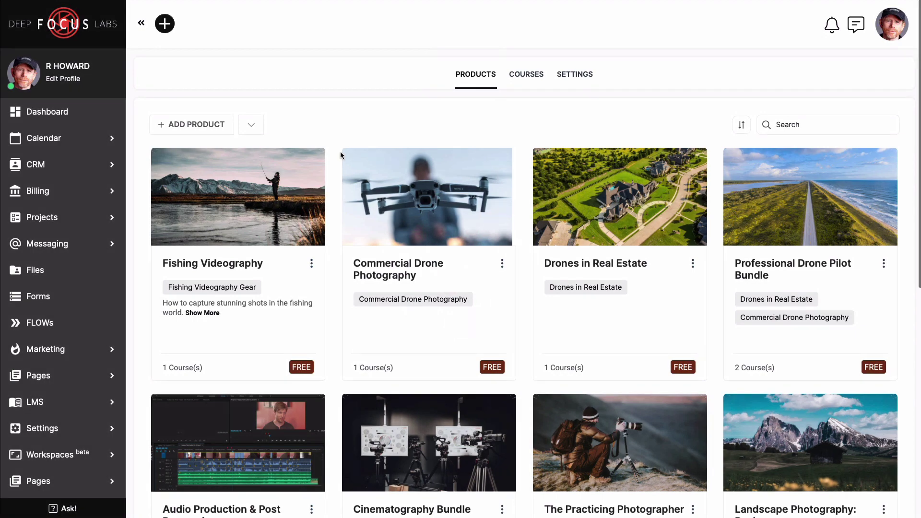
{"action": "left_click", "coordinate": [312, 264]}
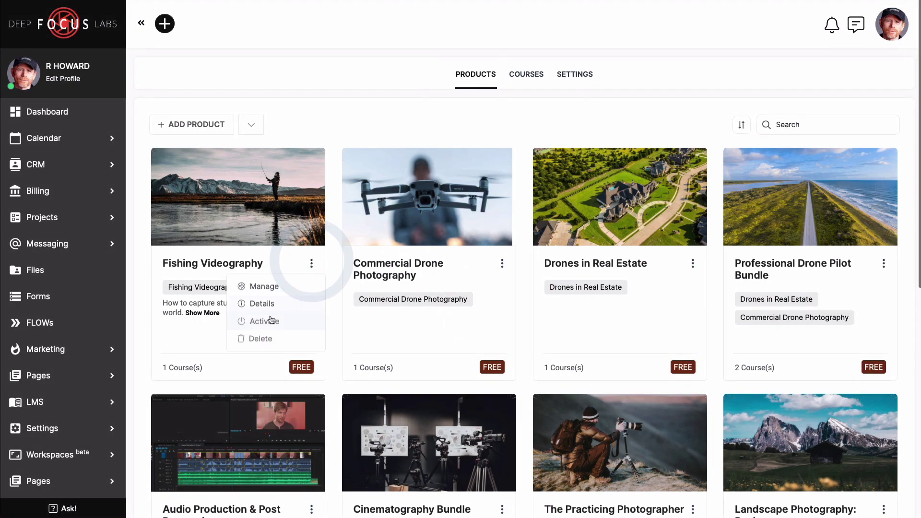
{"action": "left_click", "coordinate": [270, 323]}
{"action": "left_click", "coordinate": [420, 313]}
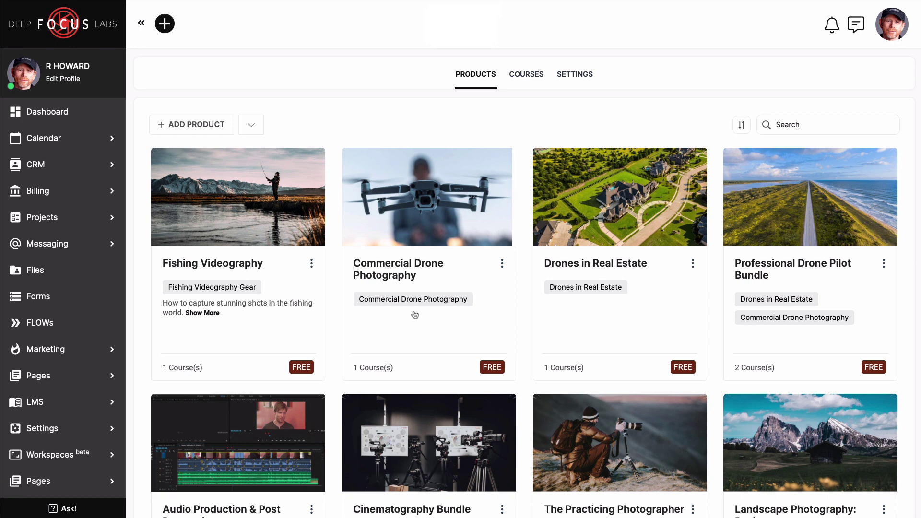
In the Fishing Videography product's Owners settings, add a contact from the Client group as owner.
{"action": "left_click", "coordinate": [255, 207]}
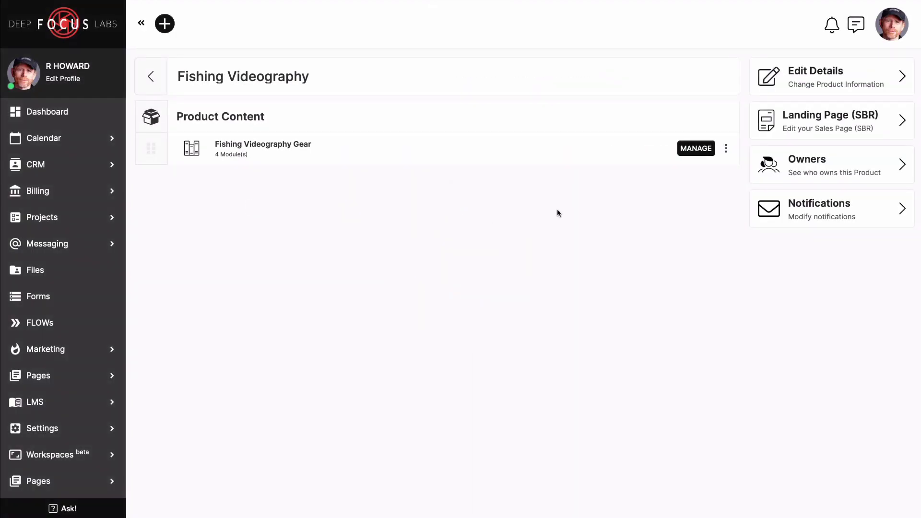
{"action": "left_click", "coordinate": [794, 175]}
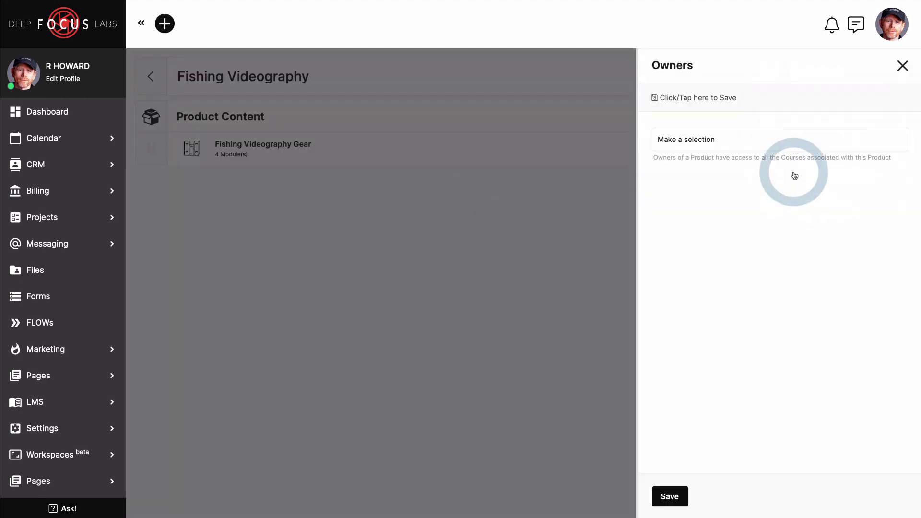
{"action": "left_click", "coordinate": [725, 141]}
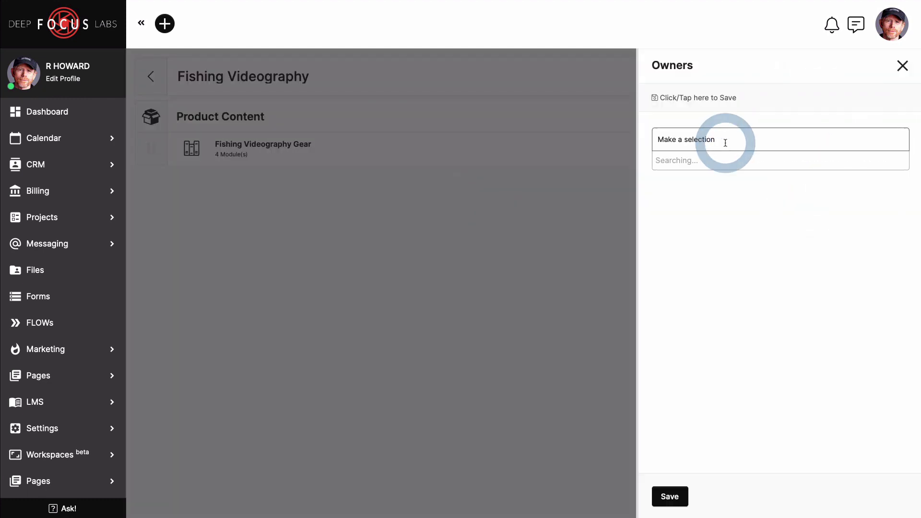
{"action": "scroll", "coordinate": [724, 219], "scroll_direction": "down", "scroll_amount": 10}
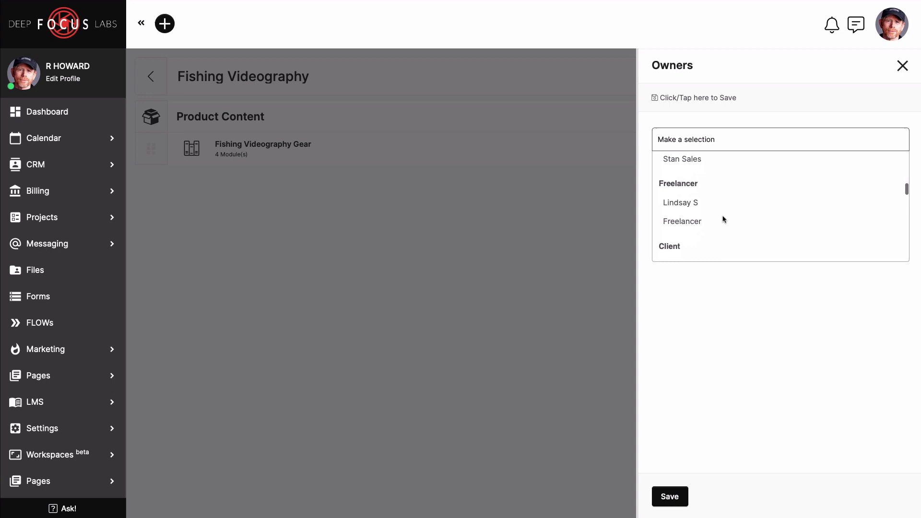
{"action": "left_click", "coordinate": [710, 186]}
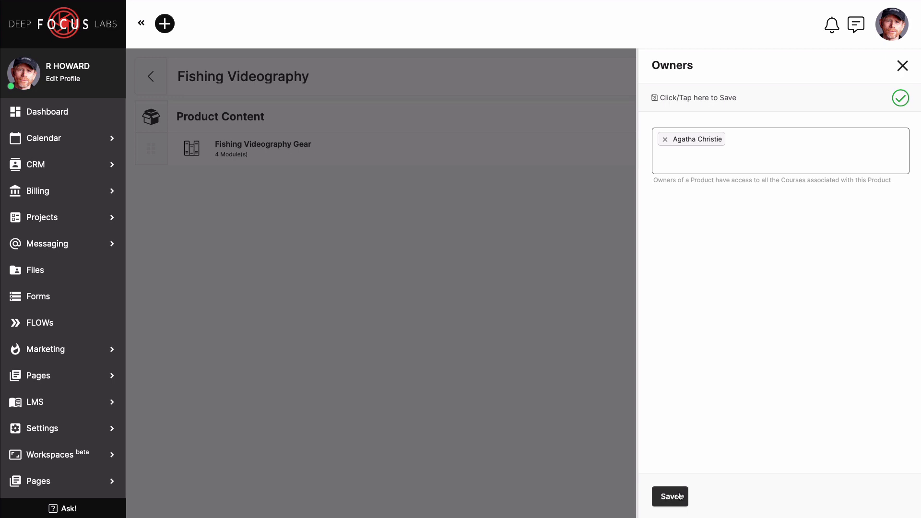
Close the Owners panel, then open a client contact and view the Grant LMS Product options.
{"action": "left_click", "coordinate": [902, 67]}
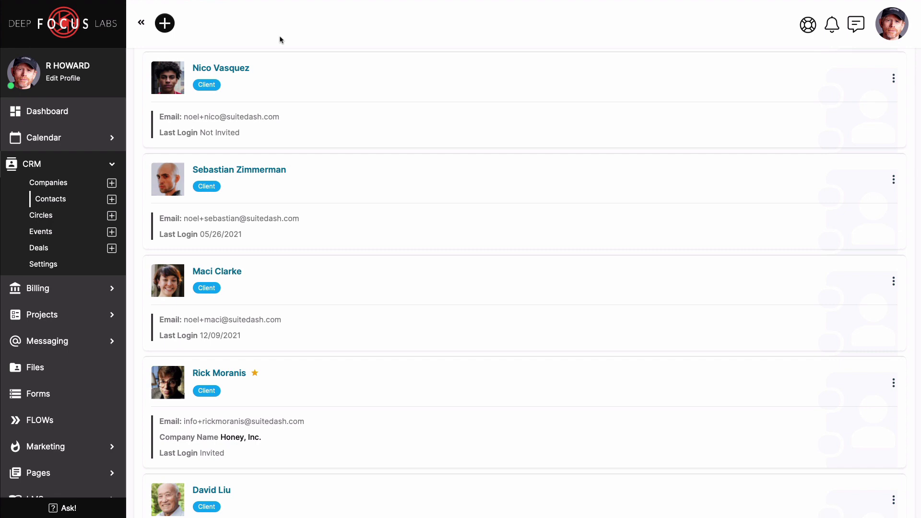
{"action": "left_click", "coordinate": [239, 70]}
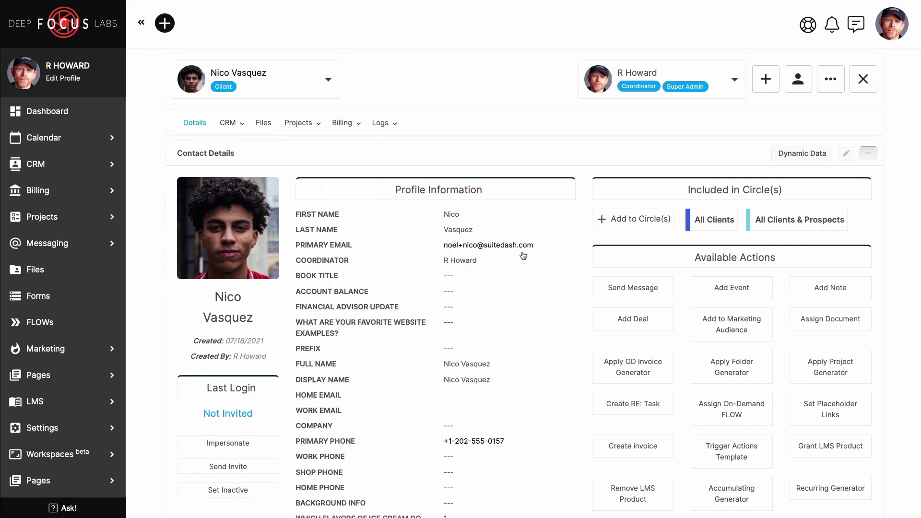
{"action": "left_click", "coordinate": [816, 446]}
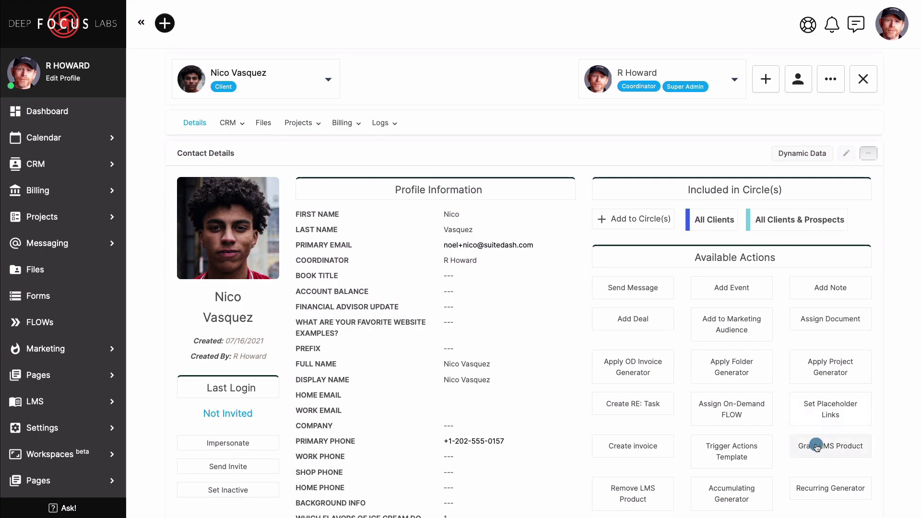
{"action": "left_click", "coordinate": [513, 73]}
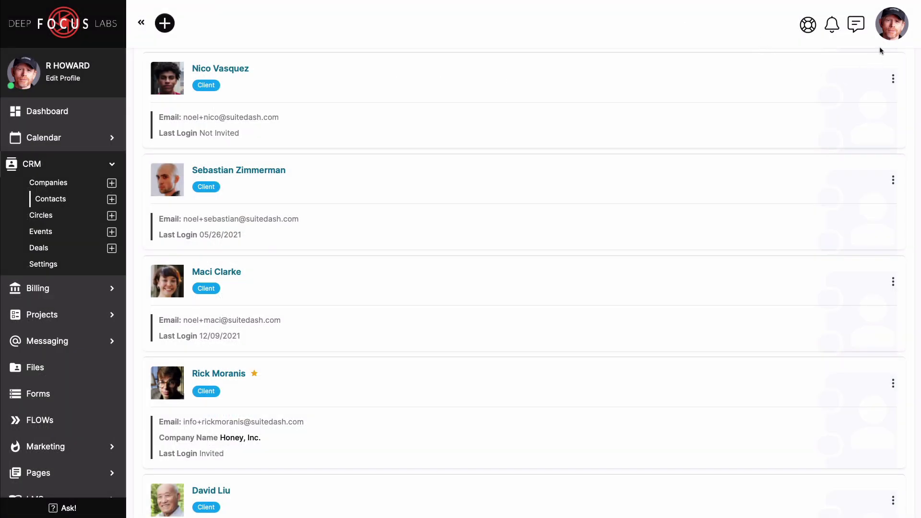
Under Manage Staff, start adding a staff member and view the Select LMS Product(s) options.
{"action": "left_click", "coordinate": [891, 27]}
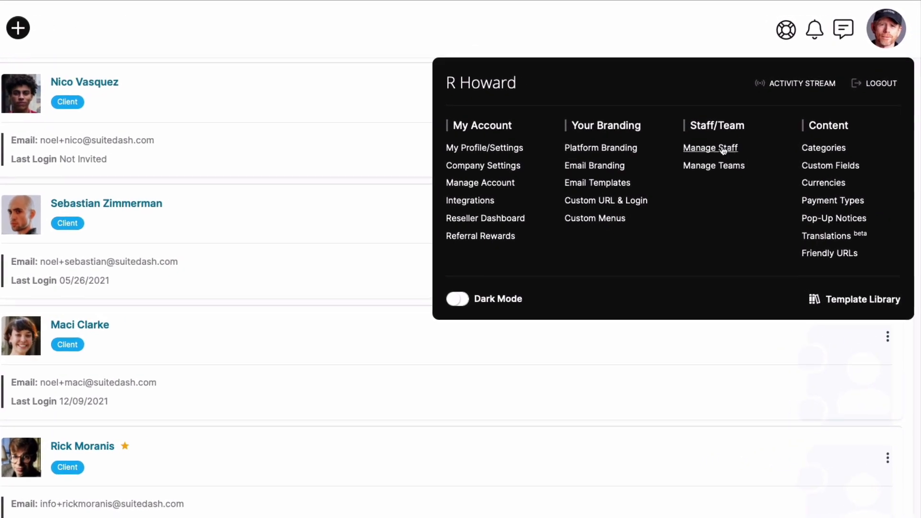
{"action": "left_click", "coordinate": [719, 148]}
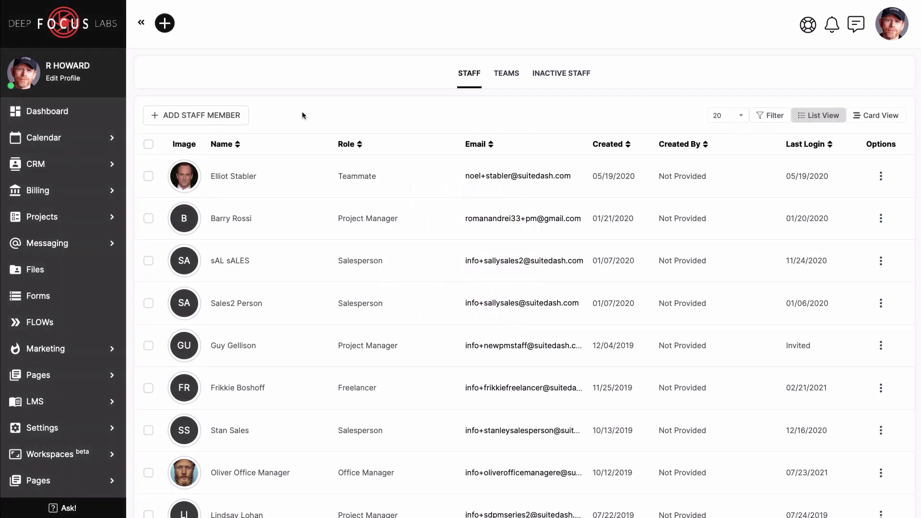
{"action": "left_click", "coordinate": [237, 116]}
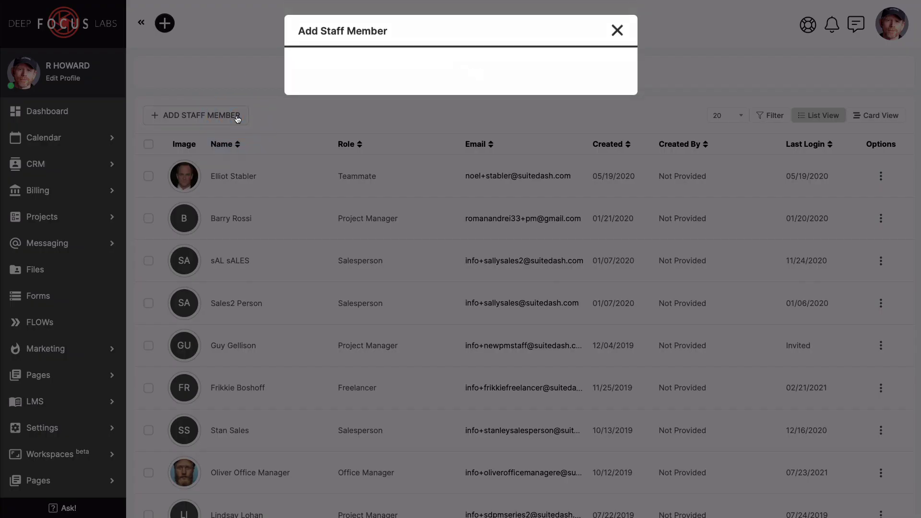
{"action": "scroll", "coordinate": [471, 296], "scroll_direction": "down", "scroll_amount": 4}
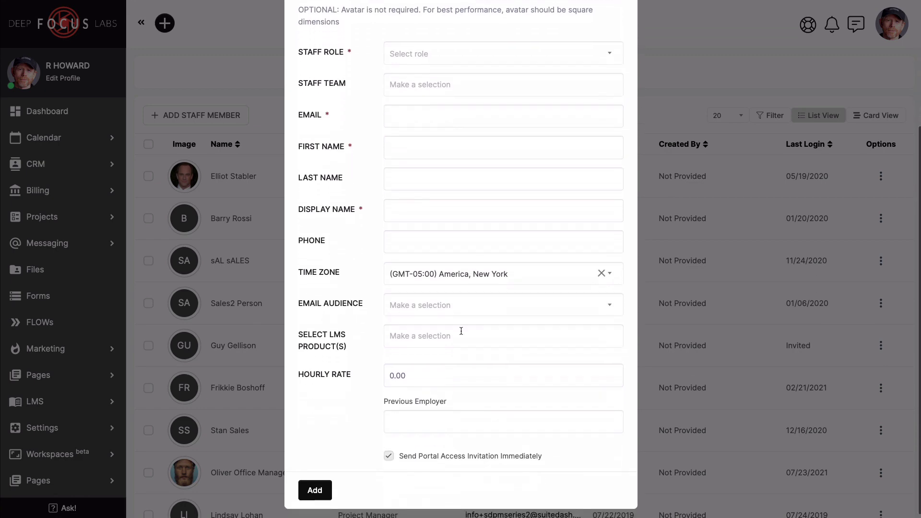
{"action": "left_click", "coordinate": [460, 335]}
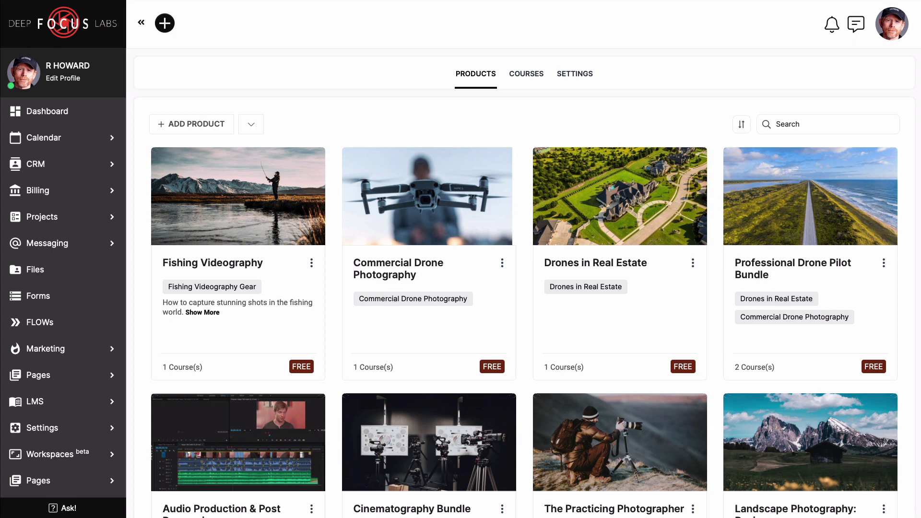
Open the Fishing Videography product page.
{"action": "left_click", "coordinate": [288, 189]}
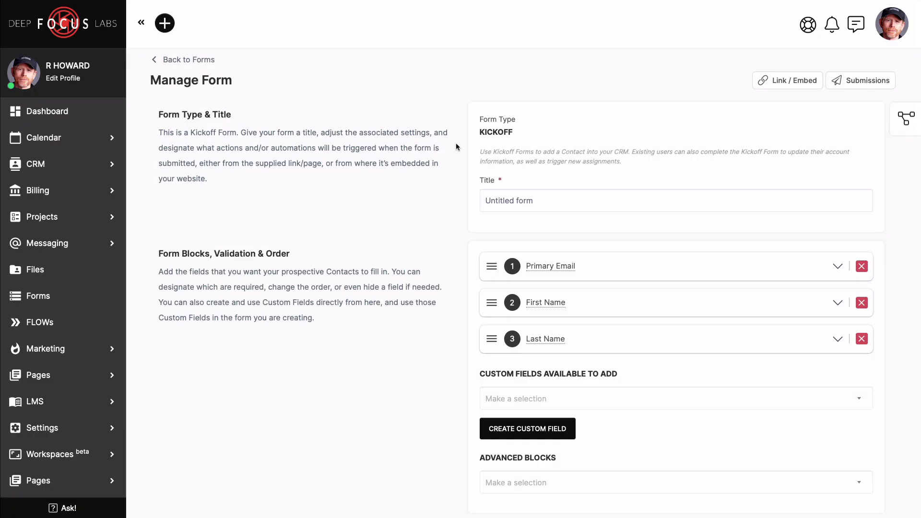
Set Unknown Targets role to Client and turn on Require Contact to pay before accessing Portal.
{"action": "scroll", "coordinate": [457, 147], "scroll_direction": "down", "scroll_amount": 6}
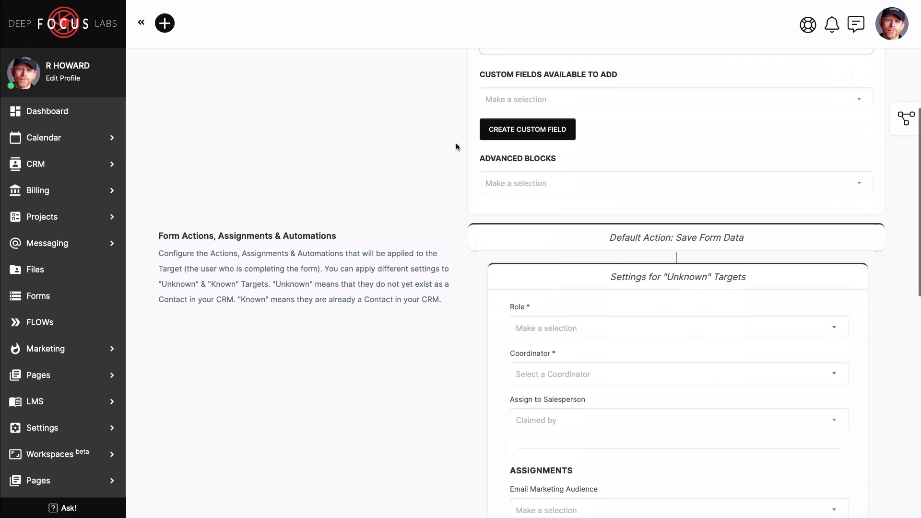
{"action": "scroll", "coordinate": [456, 147], "scroll_direction": "down", "scroll_amount": 4}
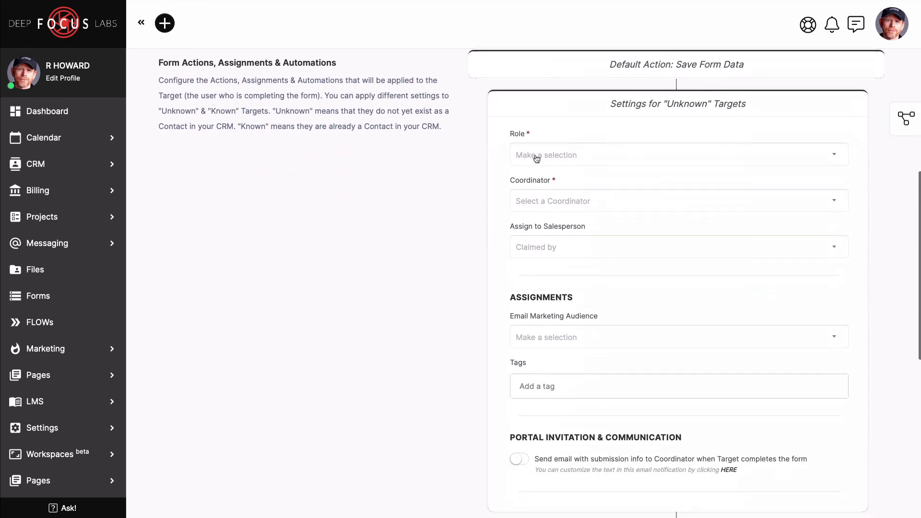
{"action": "left_click", "coordinate": [537, 158]}
{"action": "left_click", "coordinate": [536, 140]}
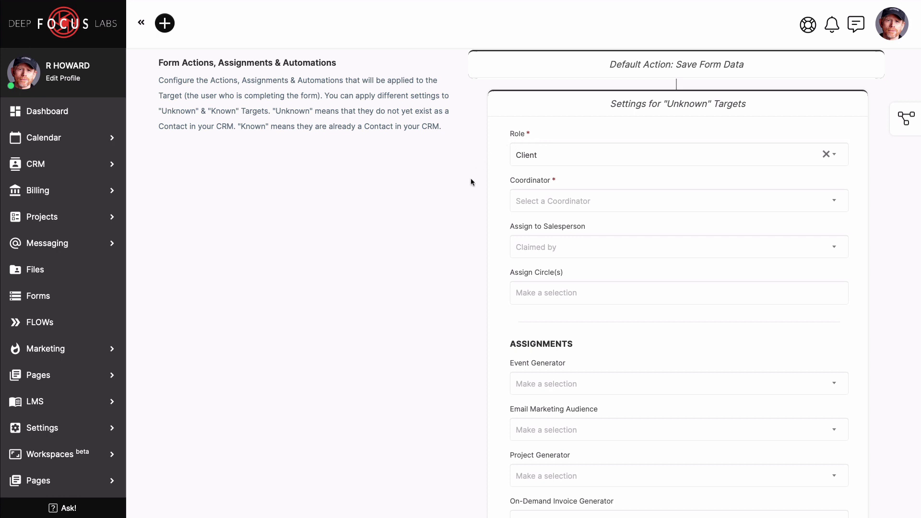
{"action": "scroll", "coordinate": [468, 191], "scroll_direction": "down", "scroll_amount": 8}
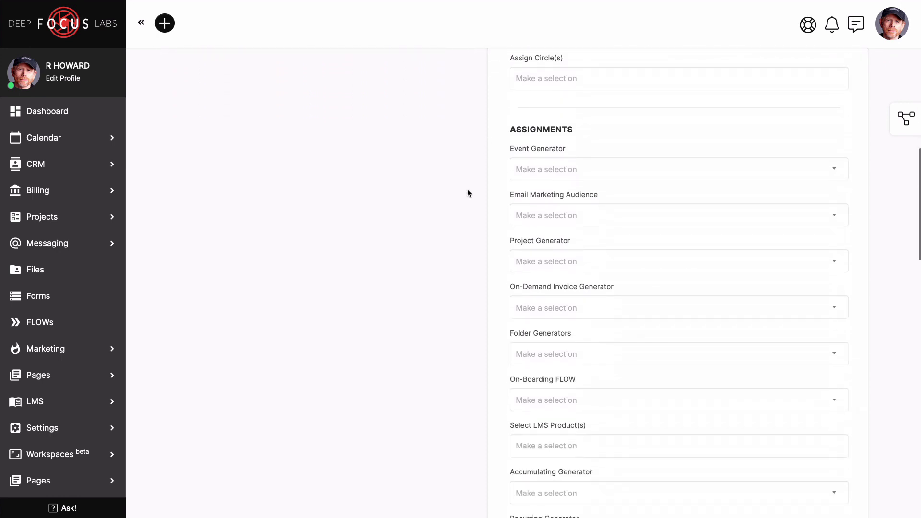
{"action": "scroll", "coordinate": [467, 192], "scroll_direction": "down", "scroll_amount": 8}
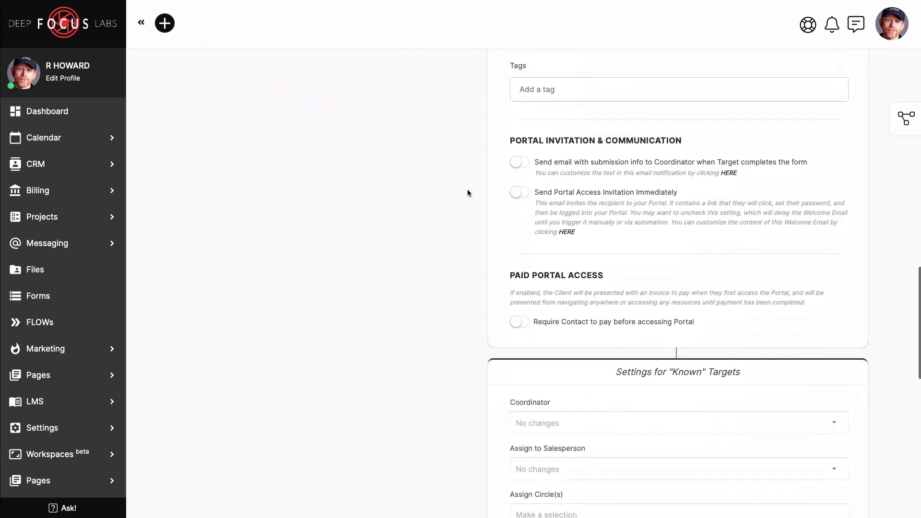
{"action": "left_click", "coordinate": [516, 310]}
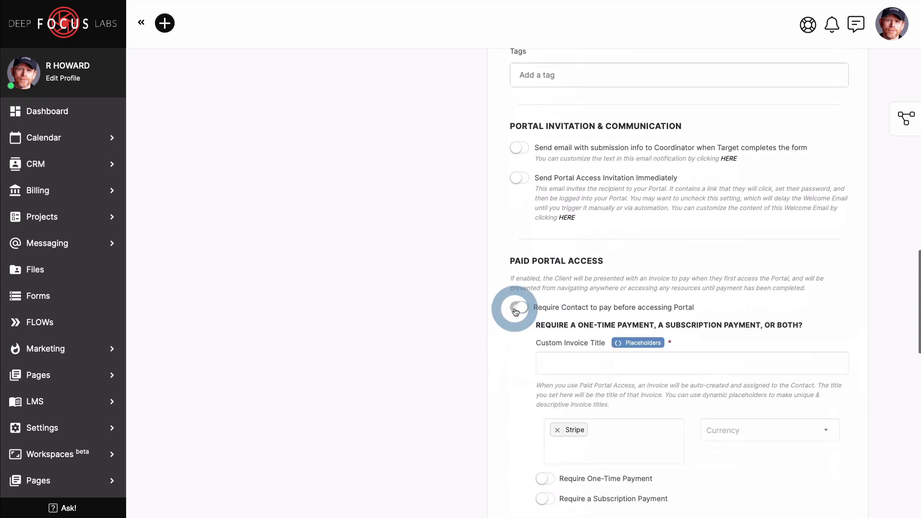
{"action": "scroll", "coordinate": [515, 345], "scroll_direction": "down", "scroll_amount": 3}
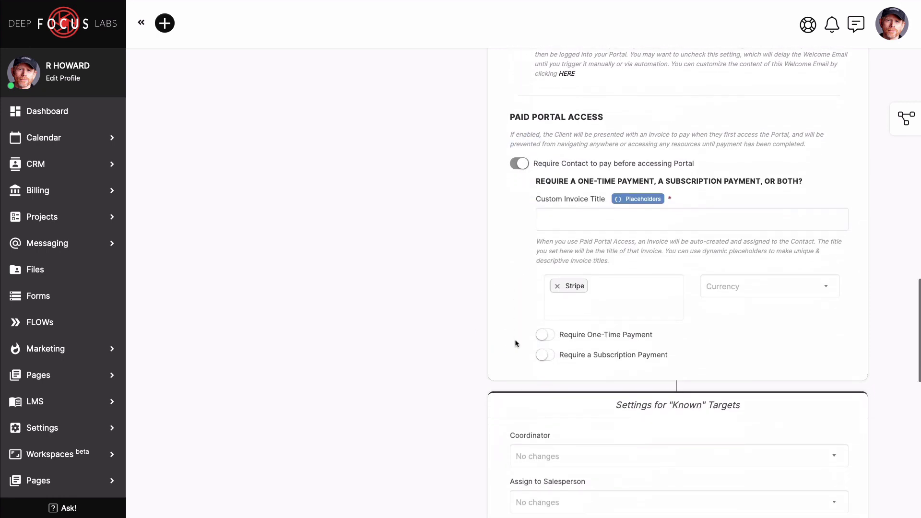